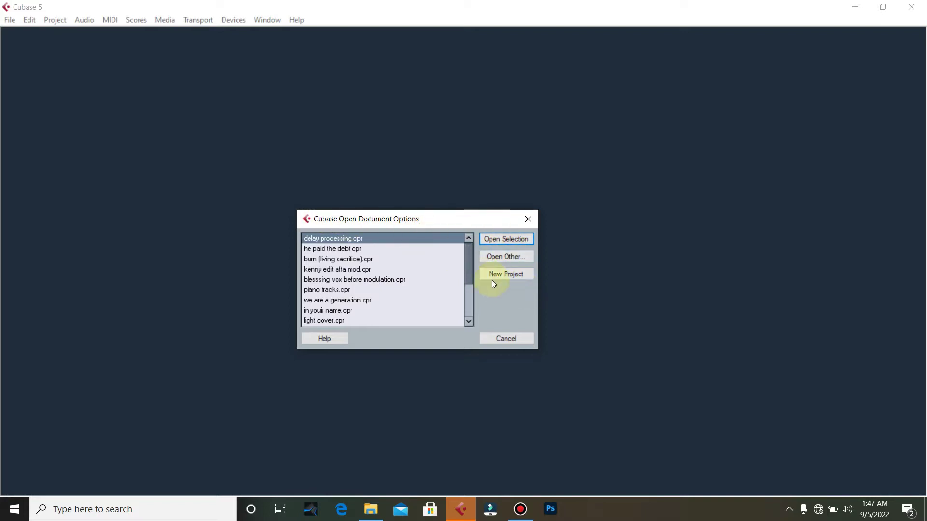
# Step: Create a new project from the Empty template in the default folder and dismiss the registration reminder
pyautogui.click(509, 275)
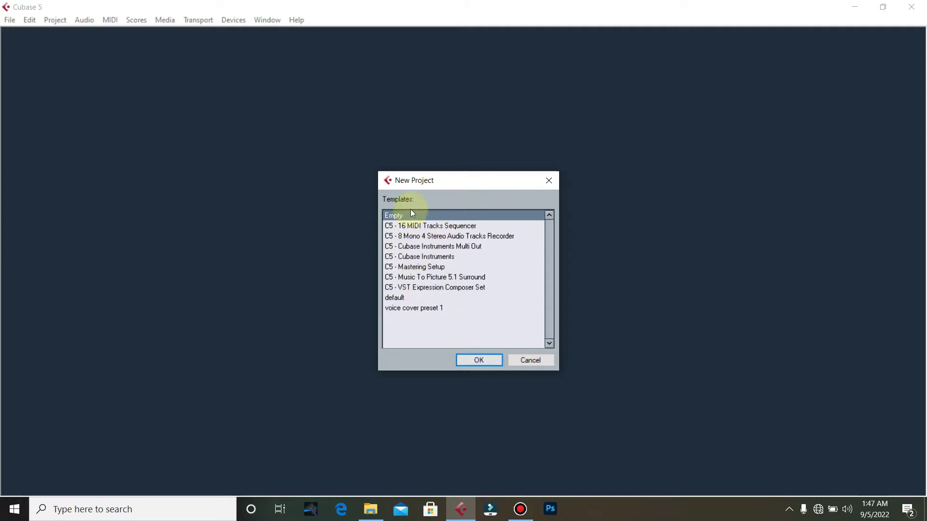
pyautogui.click(485, 360)
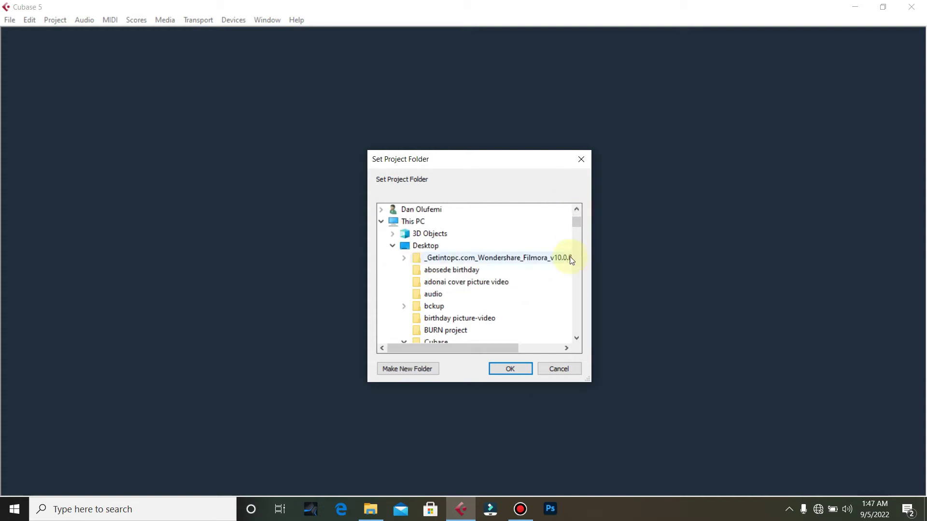
pyautogui.click(509, 369)
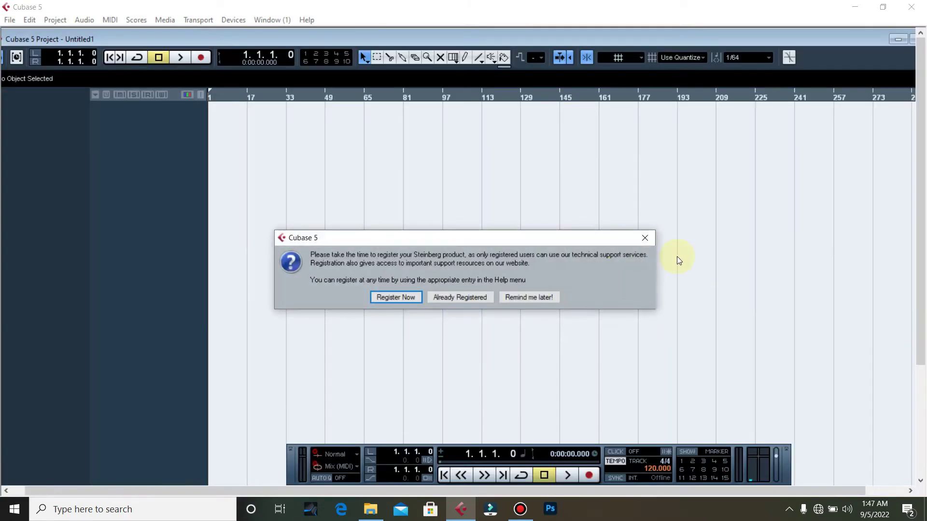
pyautogui.click(645, 238)
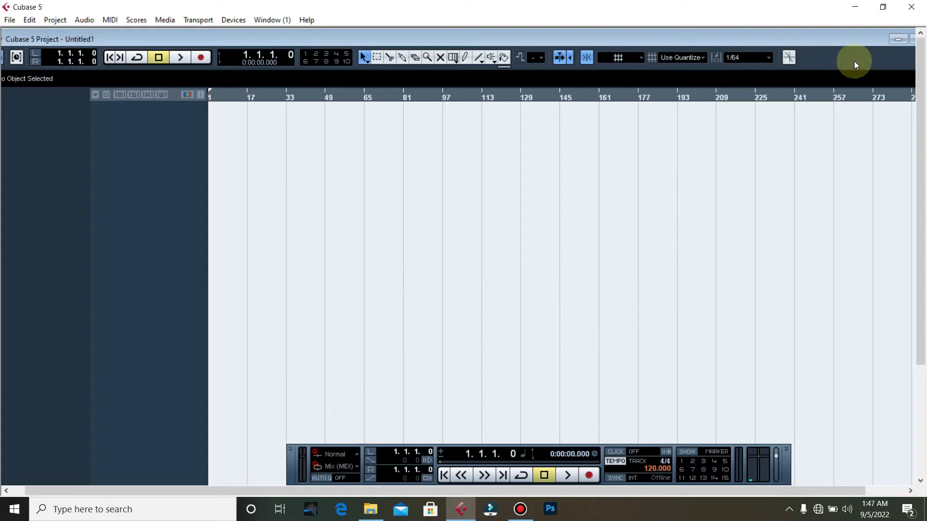
# Step: Maximise the project window and bring up the add-track menu in the empty track list
pyautogui.click(913, 41)
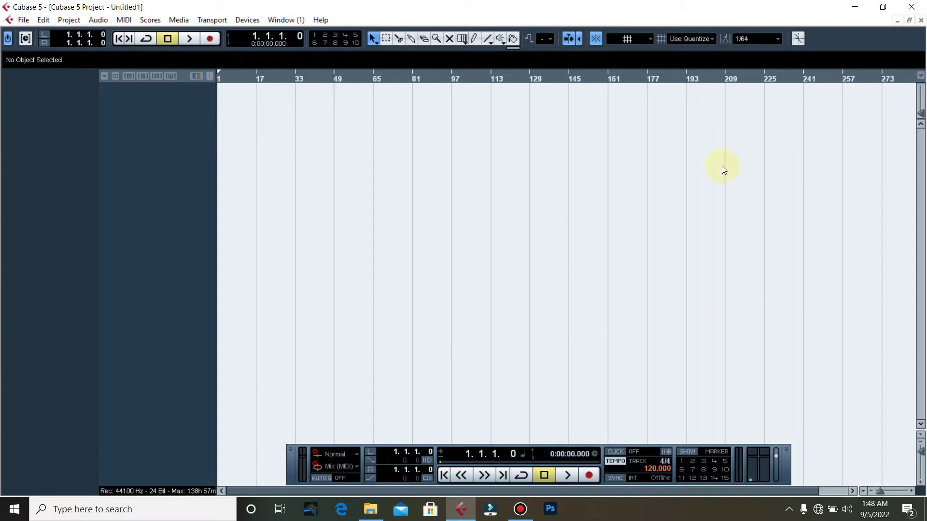
pyautogui.rightClick(142, 95)
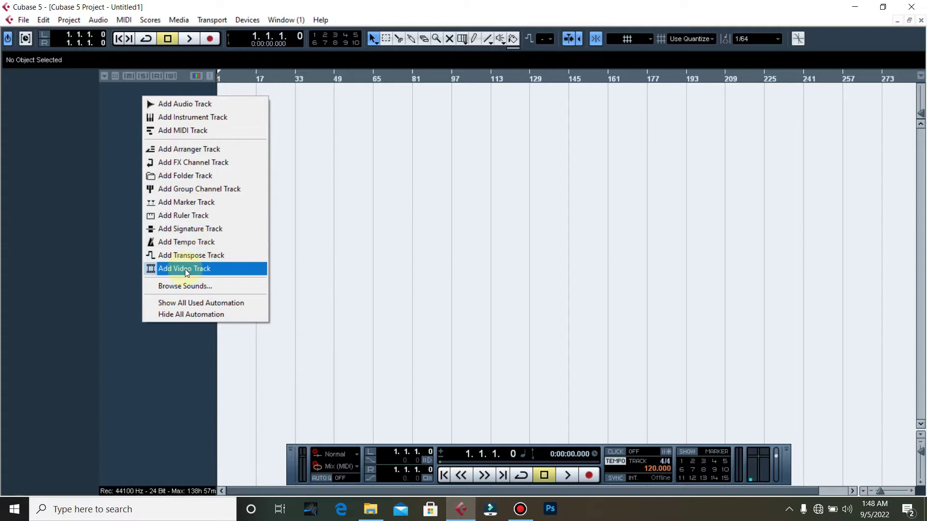
pyautogui.rightClick(114, 178)
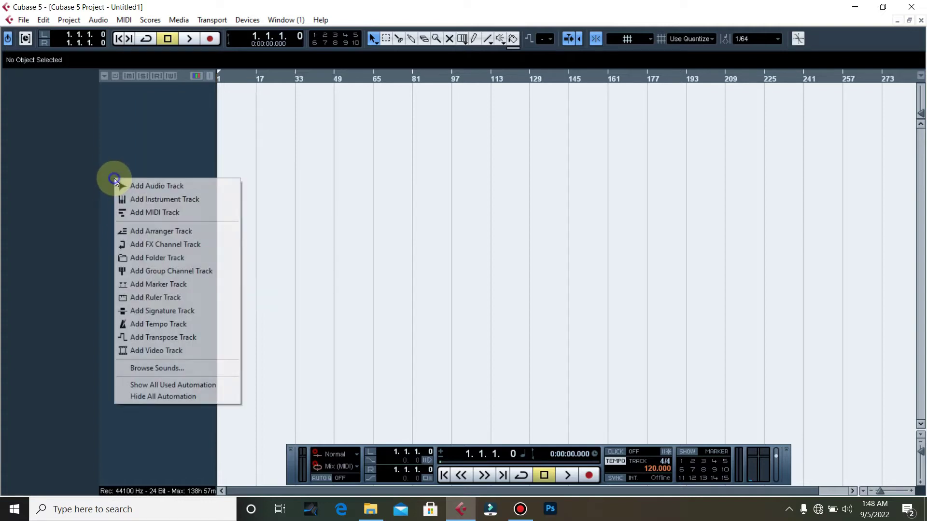
pyautogui.rightClick(137, 138)
pyautogui.rightClick(147, 110)
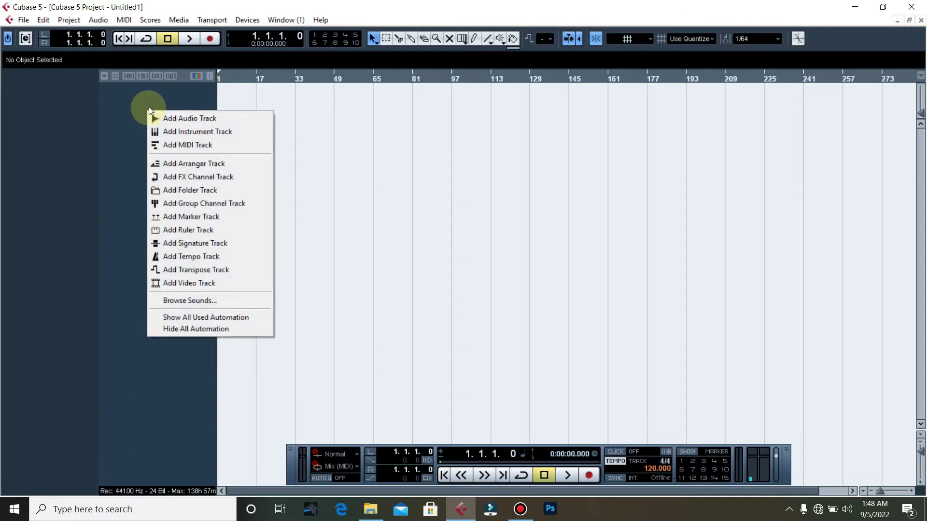
pyautogui.rightClick(140, 95)
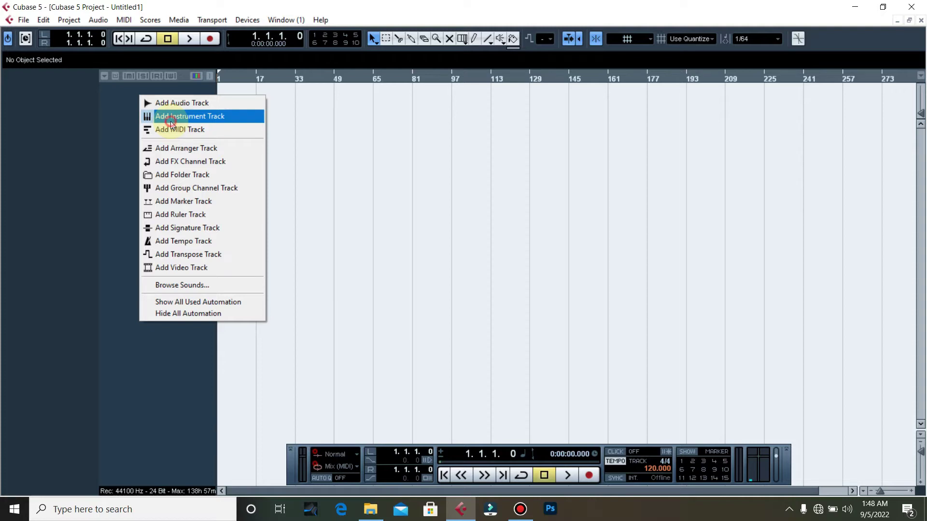
# Step: Add one instrument track using Drum - Groove Agent ONE as its instrument
pyautogui.click(170, 121)
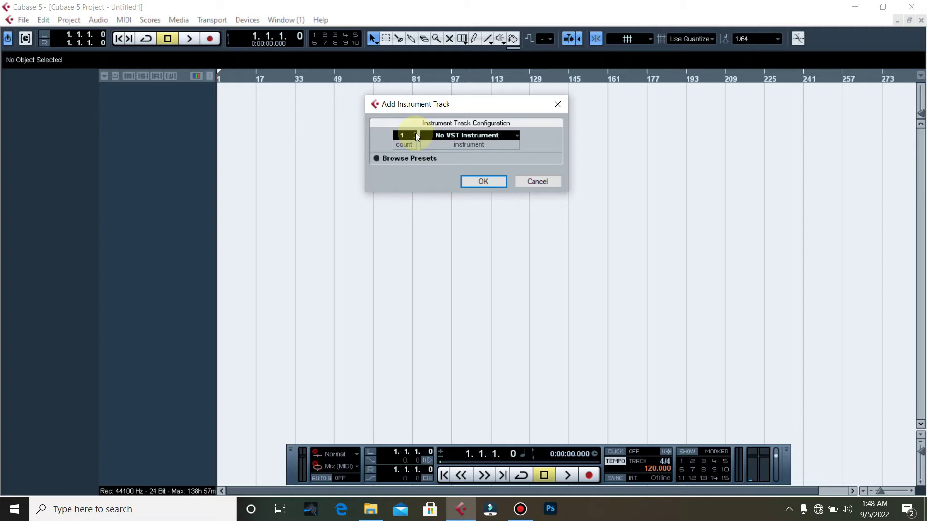
pyautogui.moveTo(416, 133); pyautogui.dragTo(413, 131)
pyautogui.click(489, 135)
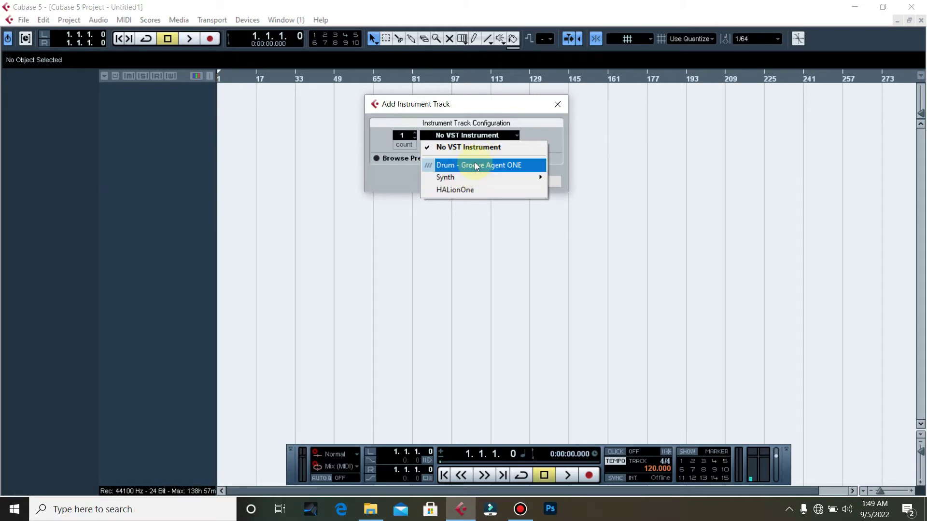
pyautogui.click(475, 165)
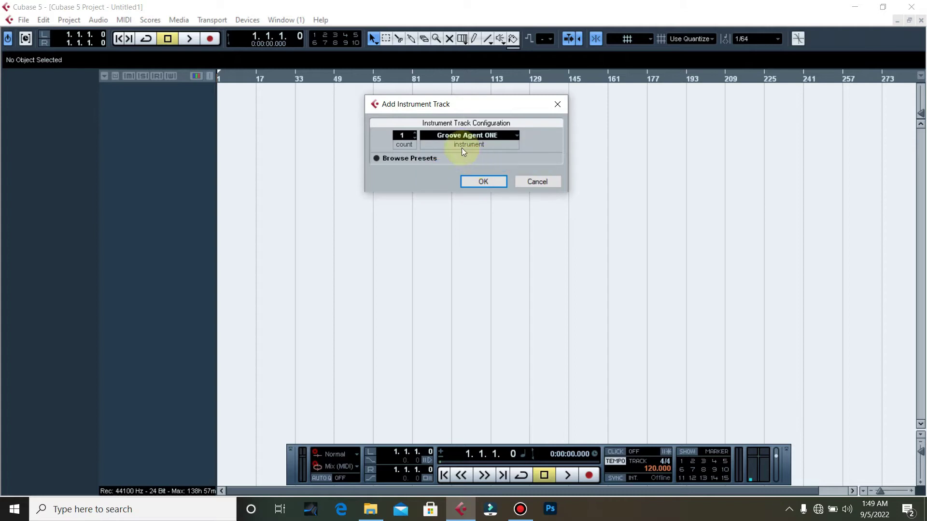
pyautogui.click(483, 137)
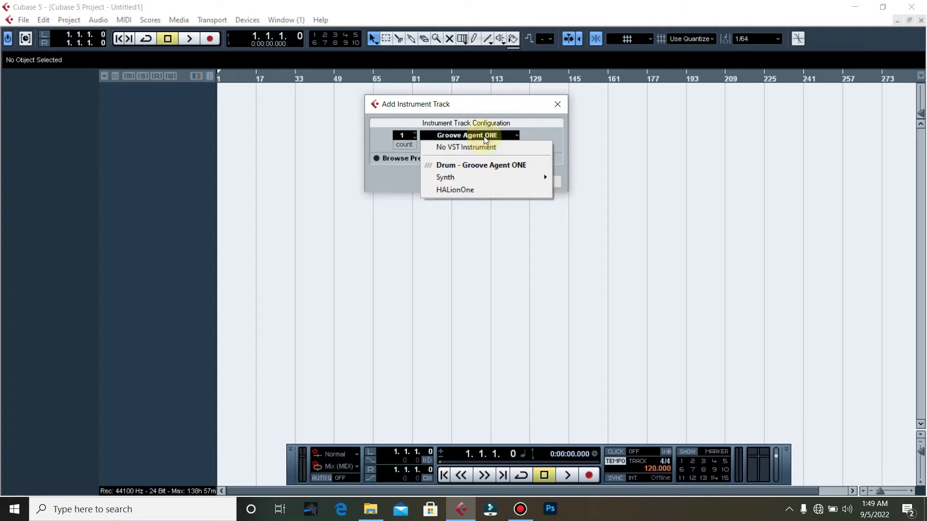
pyautogui.click(488, 164)
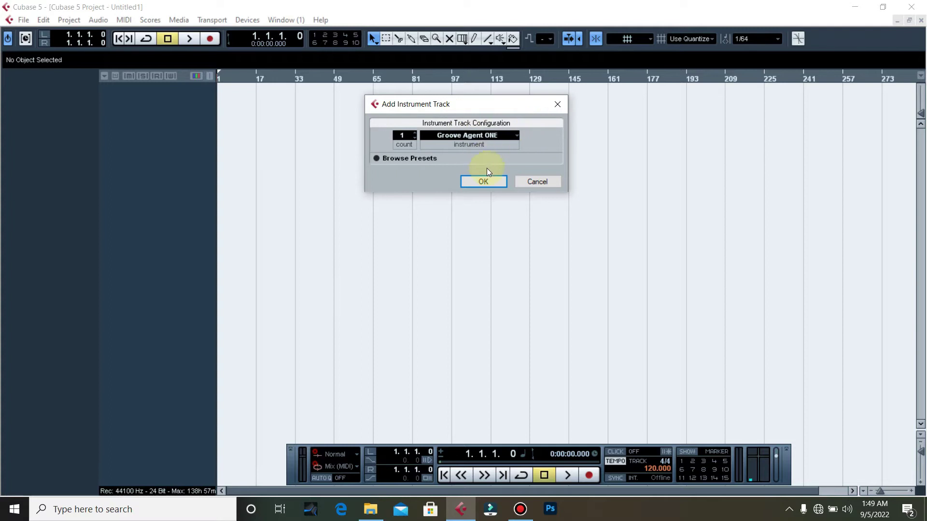
pyautogui.click(471, 179)
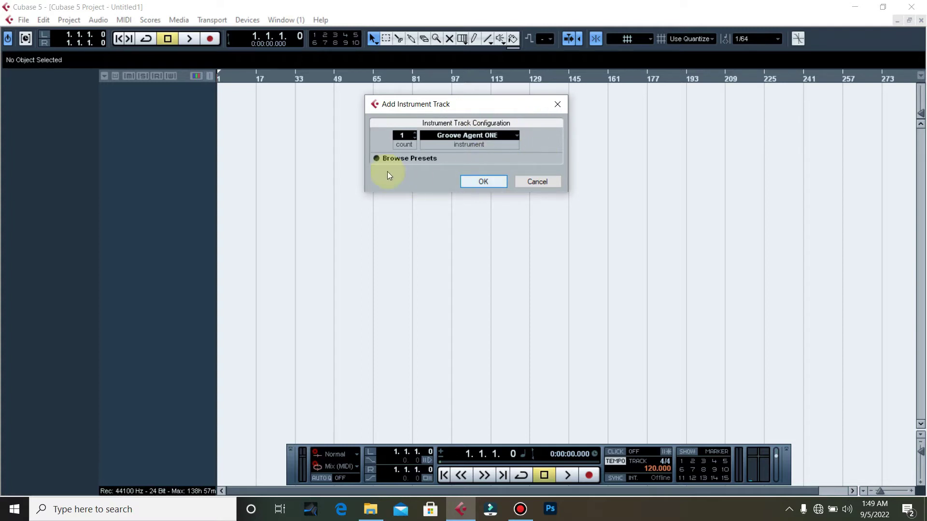
pyautogui.click(483, 180)
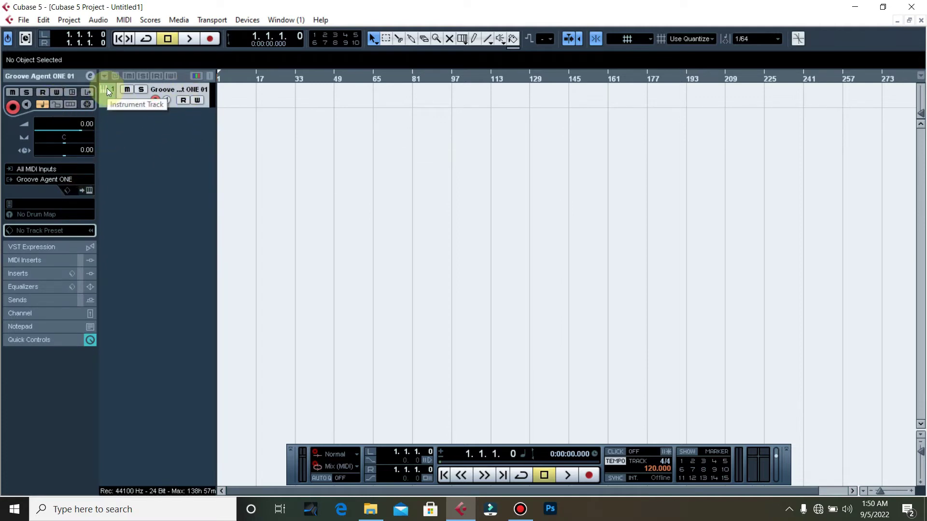
# Step: Show the Groove Agent ONE instrument panel from the track inspector
pyautogui.click(90, 191)
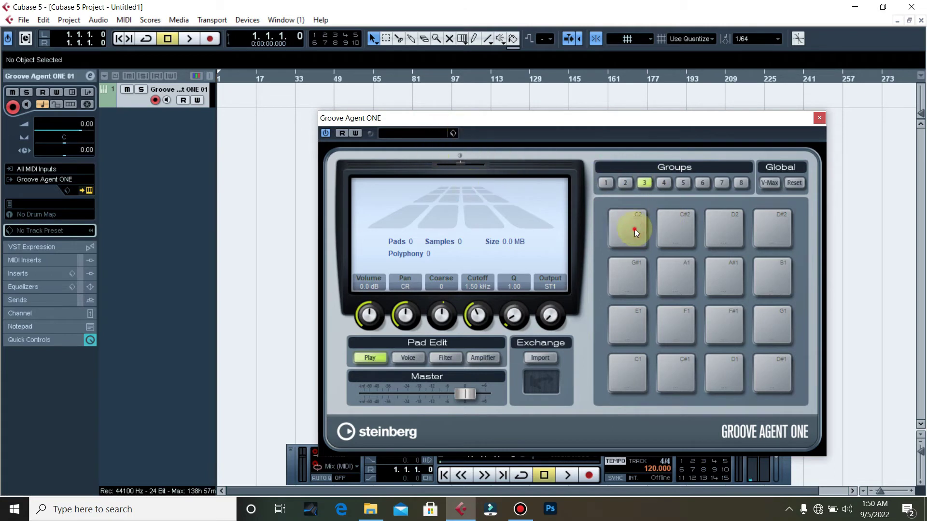
# Step: Audition two empty pads, then load the Anna Hop Kit preset into Groove Agent ONE
pyautogui.click(609, 228)
pyautogui.click(662, 233)
pyautogui.click(430, 133)
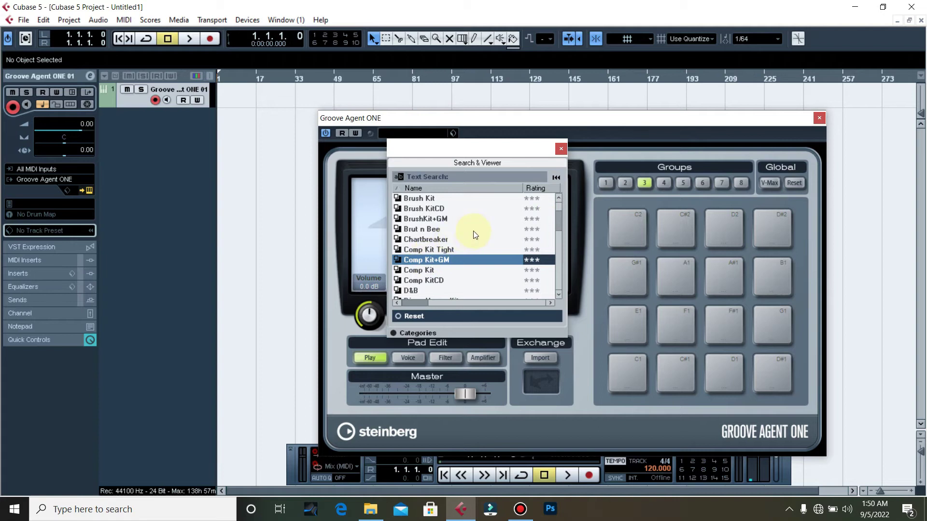
pyautogui.scroll(2, 474, 234)
pyautogui.scroll(-2, 473, 233)
pyautogui.scroll(-3, 471, 231)
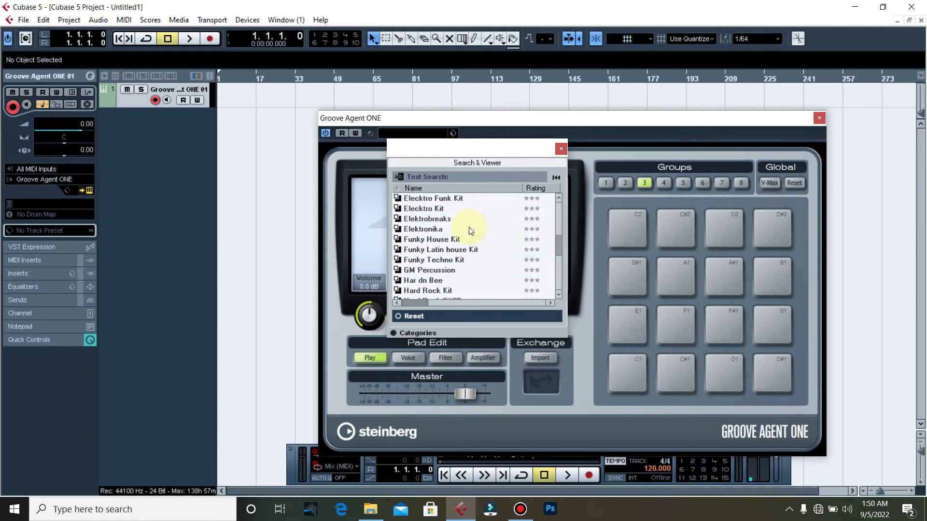
pyautogui.scroll(-3, 469, 227)
pyautogui.scroll(-3, 469, 227)
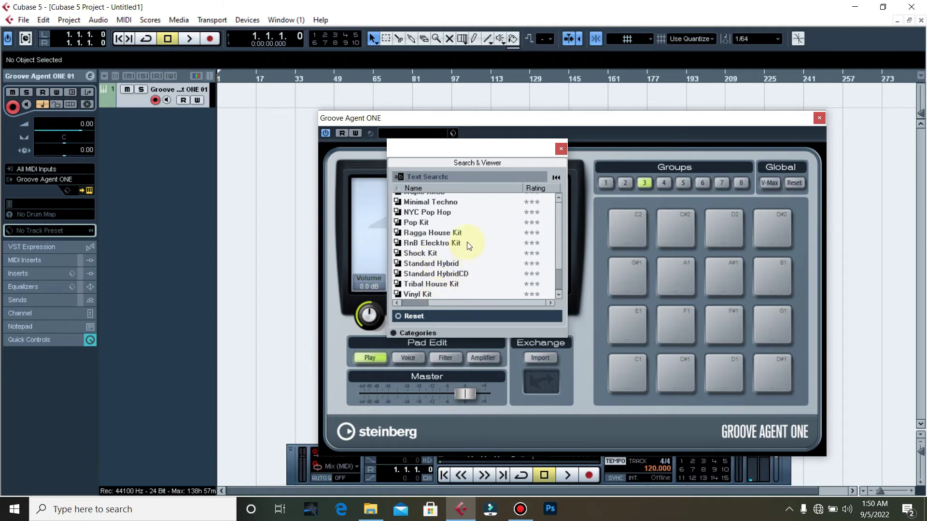
pyautogui.scroll(5, 470, 242)
pyautogui.scroll(5, 469, 242)
pyautogui.scroll(1, 467, 239)
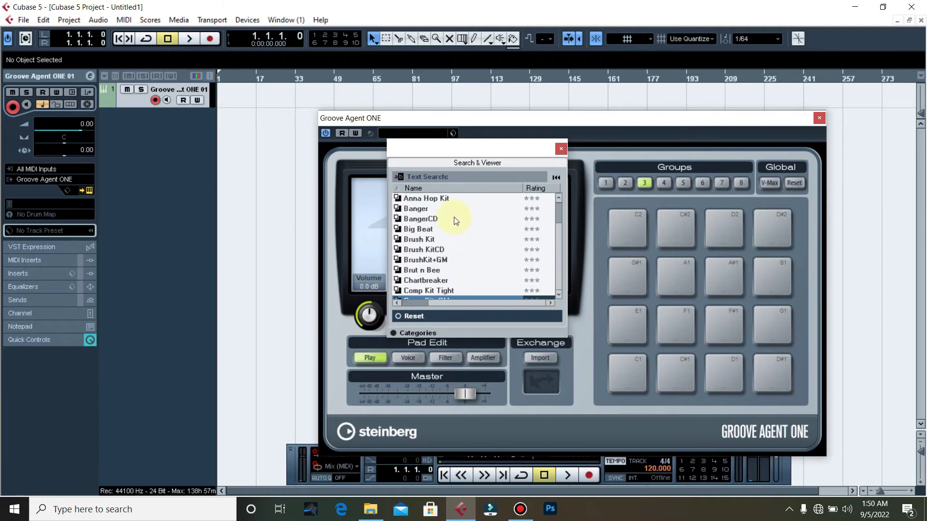
pyautogui.doubleClick(442, 199)
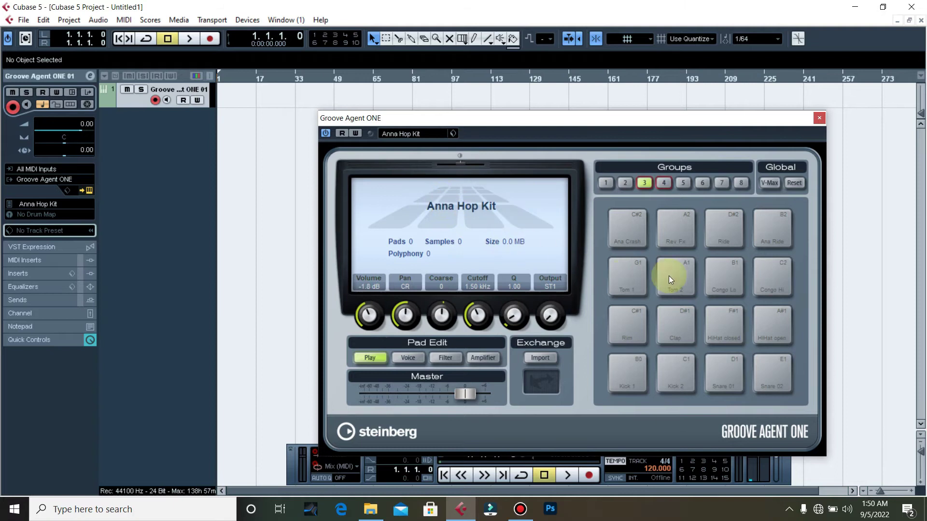
# Step: Browse through the drum pad groups and return to the third group
pyautogui.click(604, 184)
pyautogui.click(643, 181)
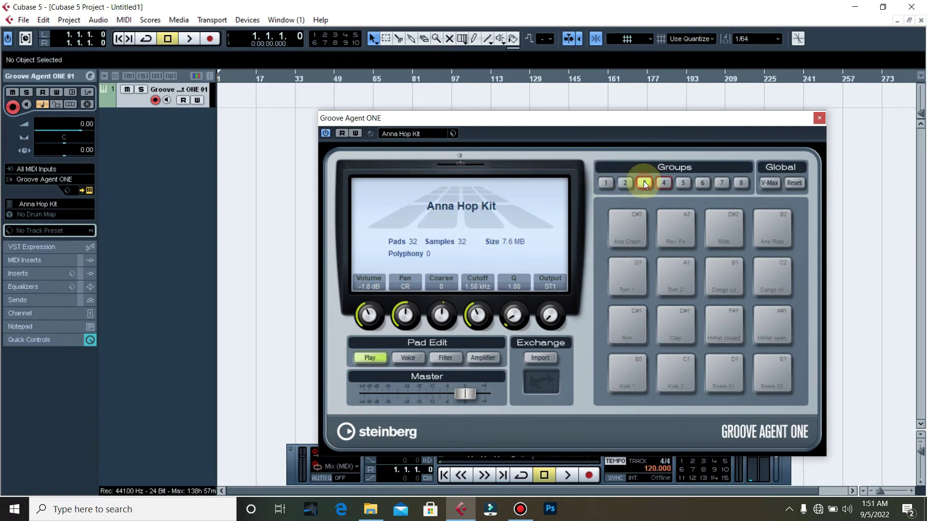
pyautogui.click(663, 183)
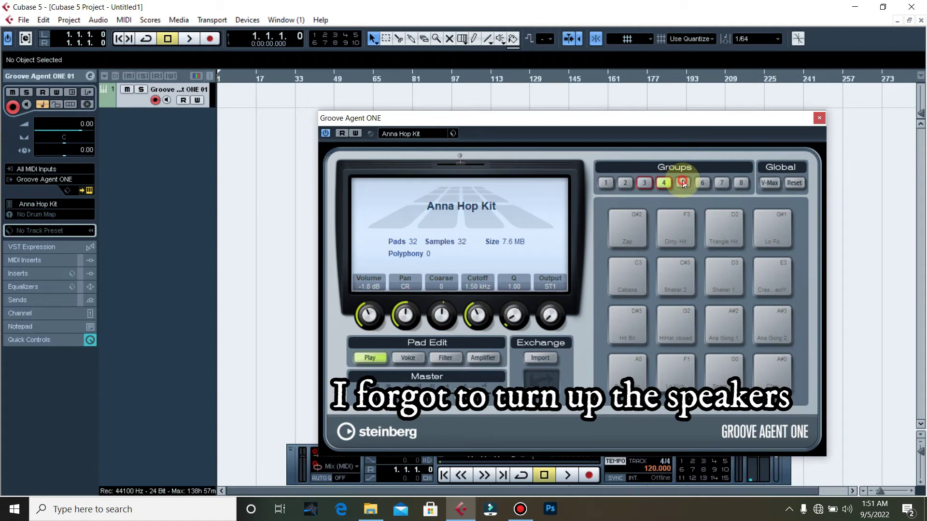
pyautogui.click(646, 184)
# Step: Audition the Ana Crash, Rev Fx, Ana Ride, Tom 1, Tom 2, Congo Lo and Congo Hi pads
pyautogui.click(620, 229)
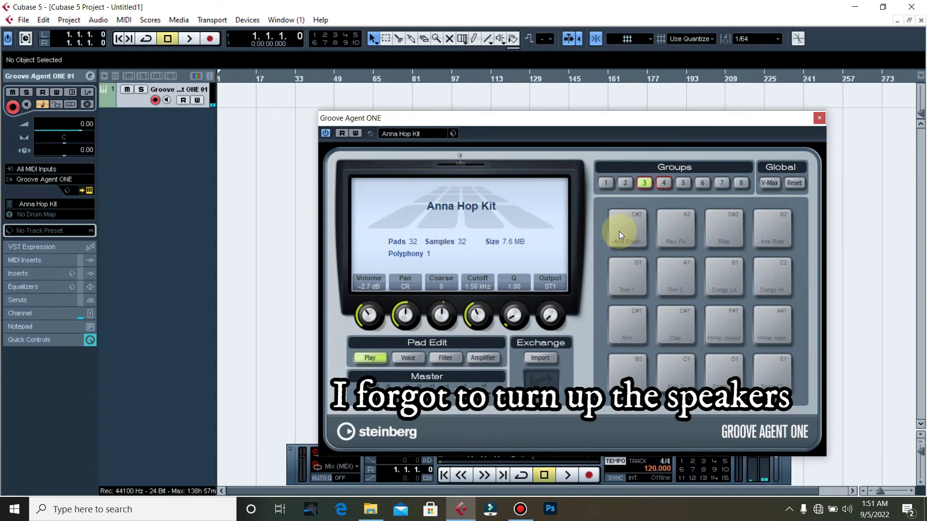
pyautogui.click(677, 239)
pyautogui.click(779, 233)
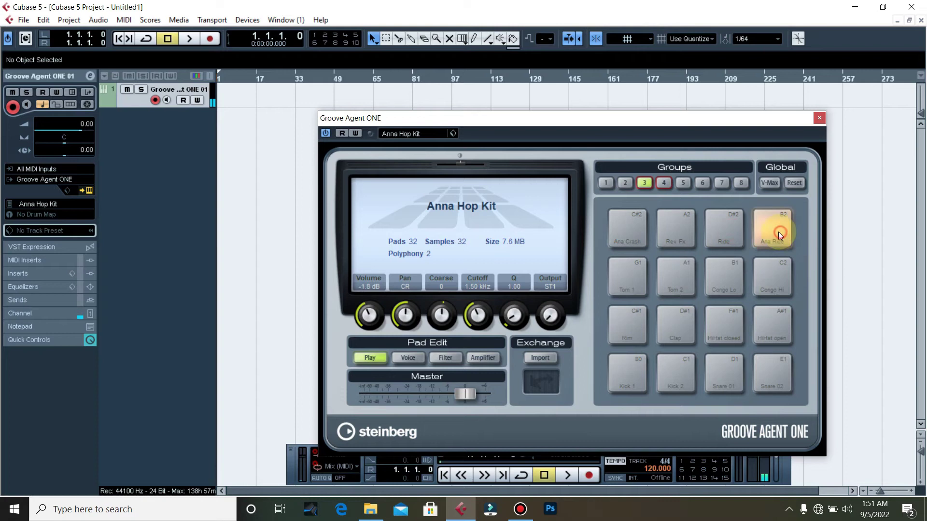
pyautogui.click(619, 274)
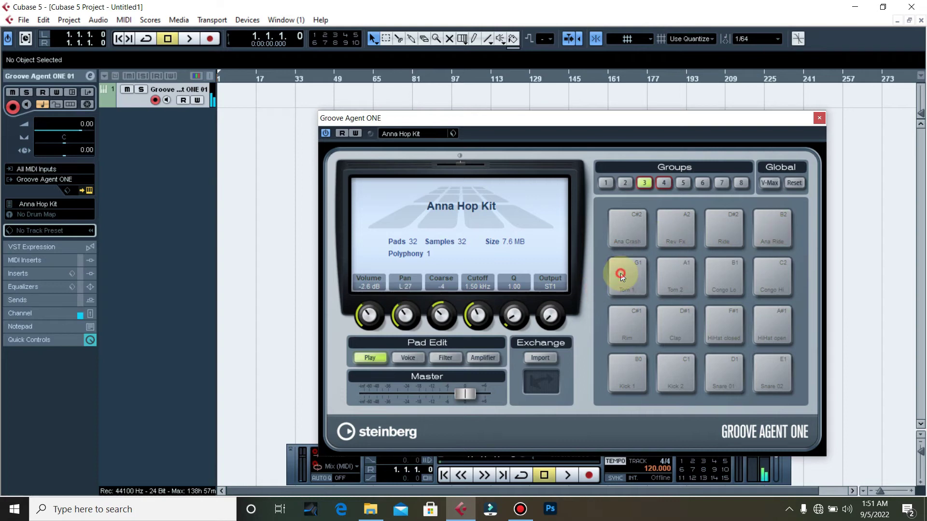
pyautogui.click(672, 275)
pyautogui.click(724, 277)
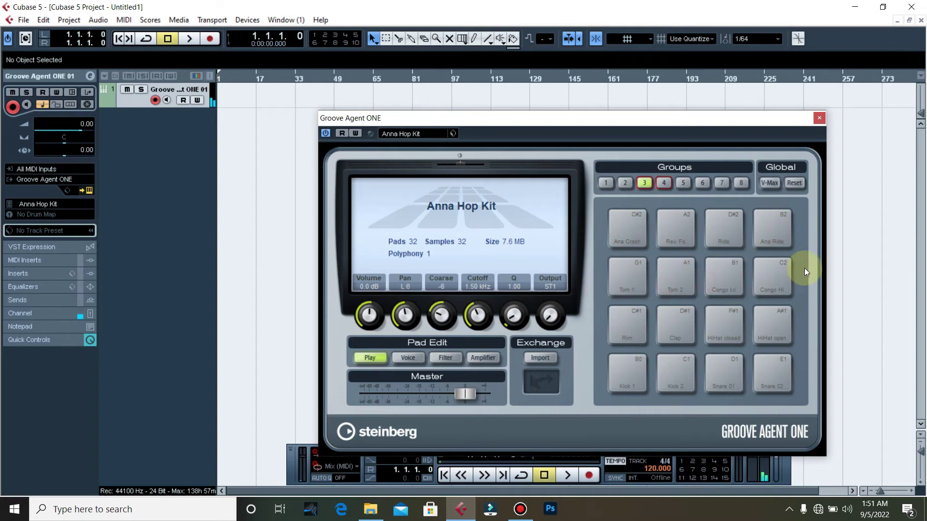
pyautogui.click(785, 287)
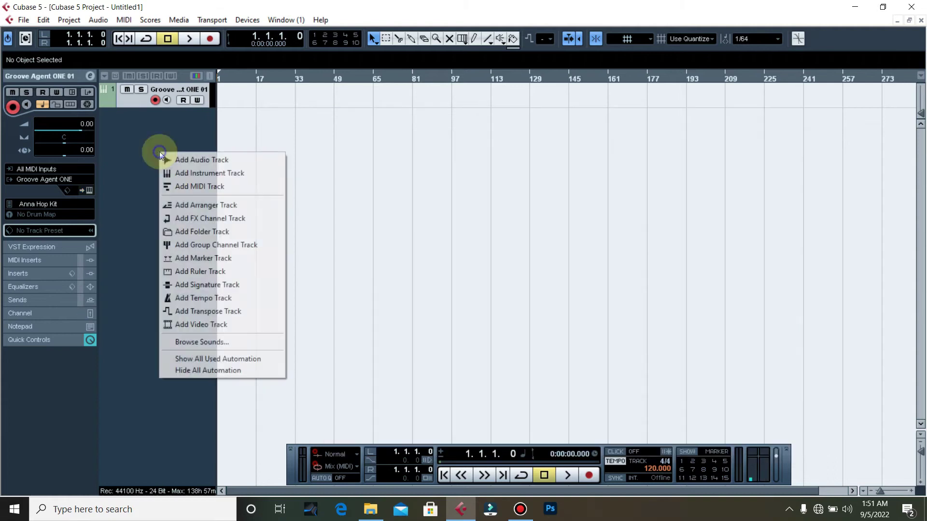
# Step: Add a second instrument track using HALionOne and show its instrument panel
pyautogui.rightClick(160, 151)
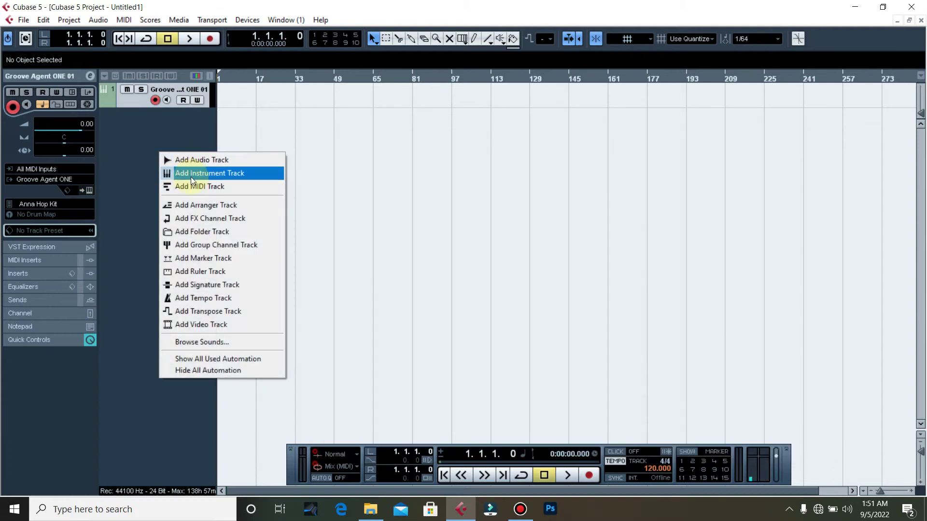
pyautogui.rightClick(161, 131)
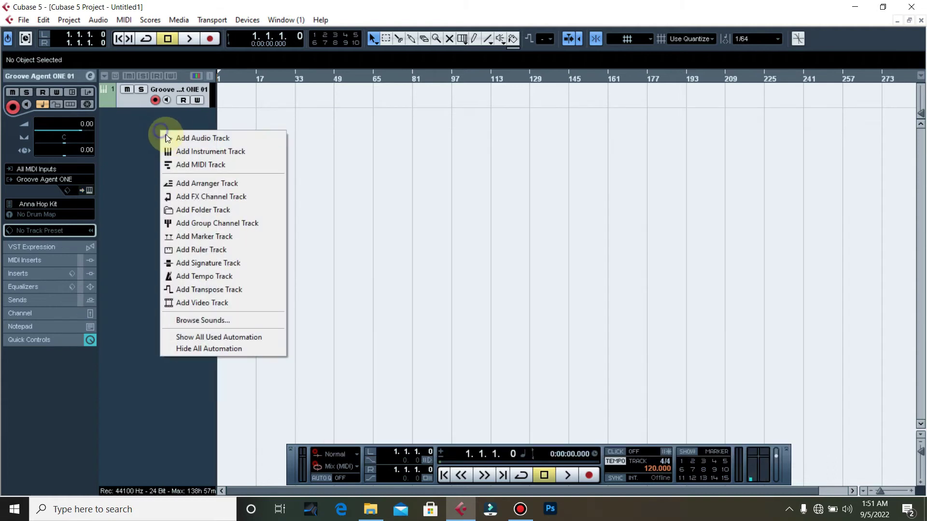
pyautogui.click(189, 153)
pyautogui.click(516, 137)
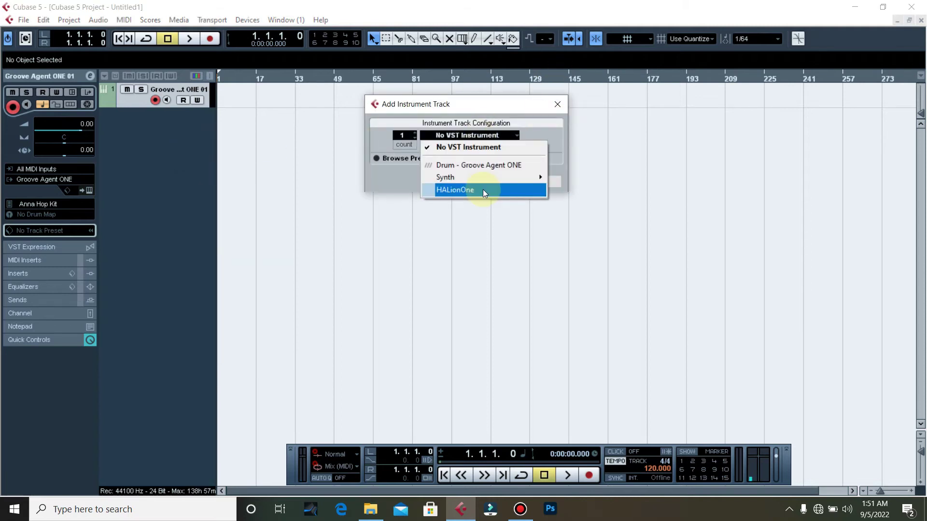
pyautogui.click(483, 190)
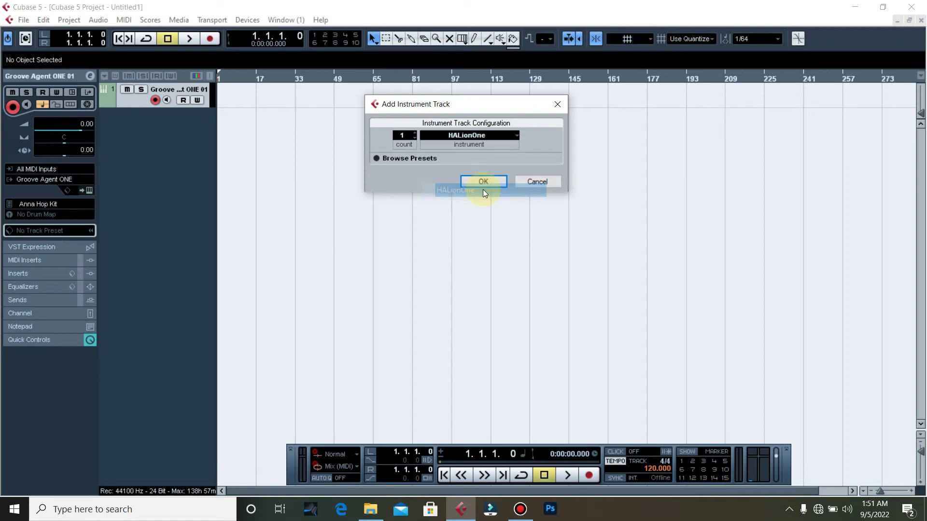
pyautogui.click(483, 180)
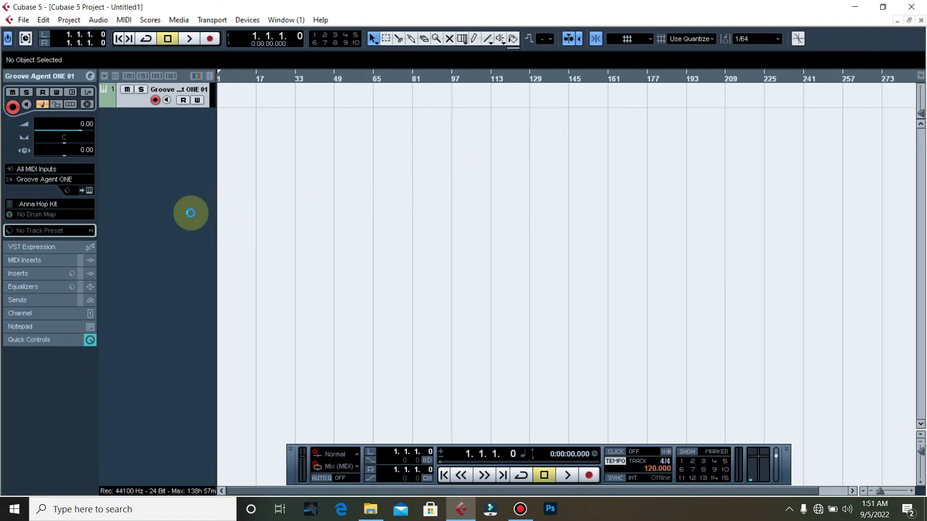
pyautogui.click(88, 191)
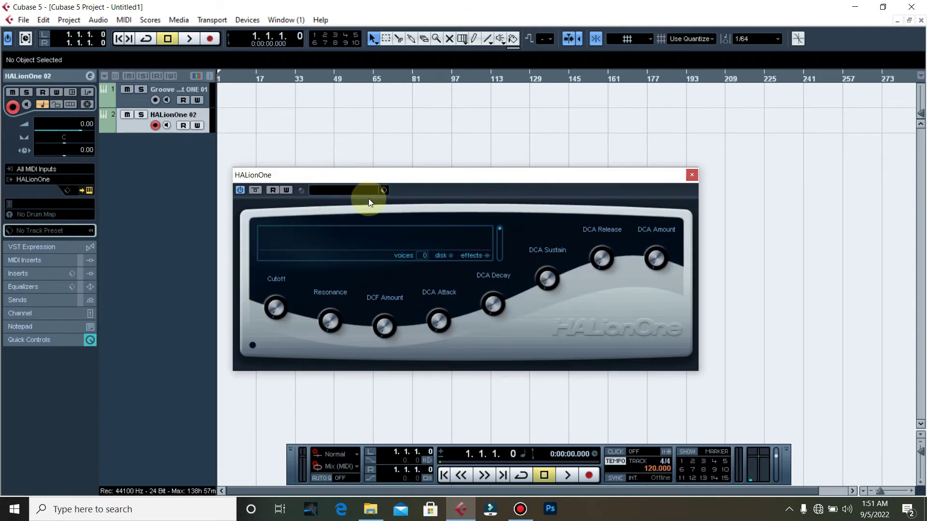
# Step: Load the Ocarina woodwind preset into HALionOne from the preset browser
pyautogui.click(384, 191)
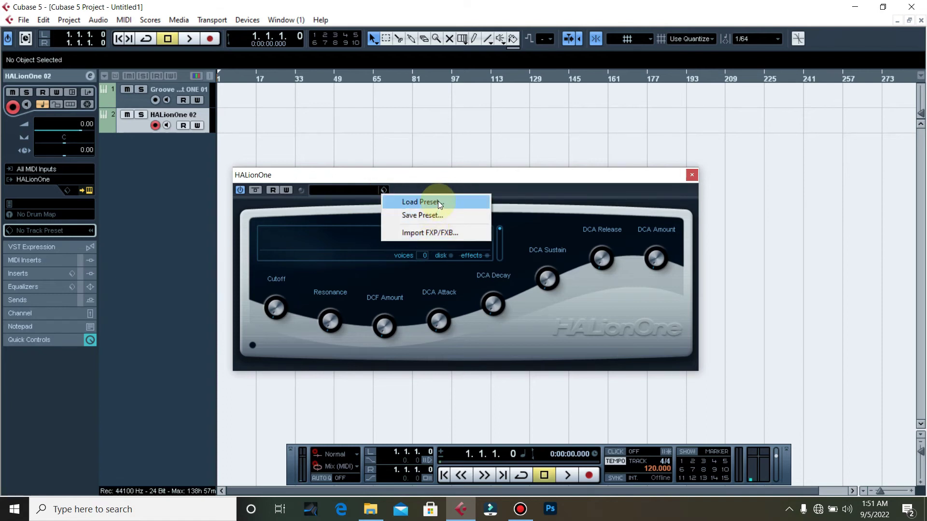
pyautogui.click(339, 188)
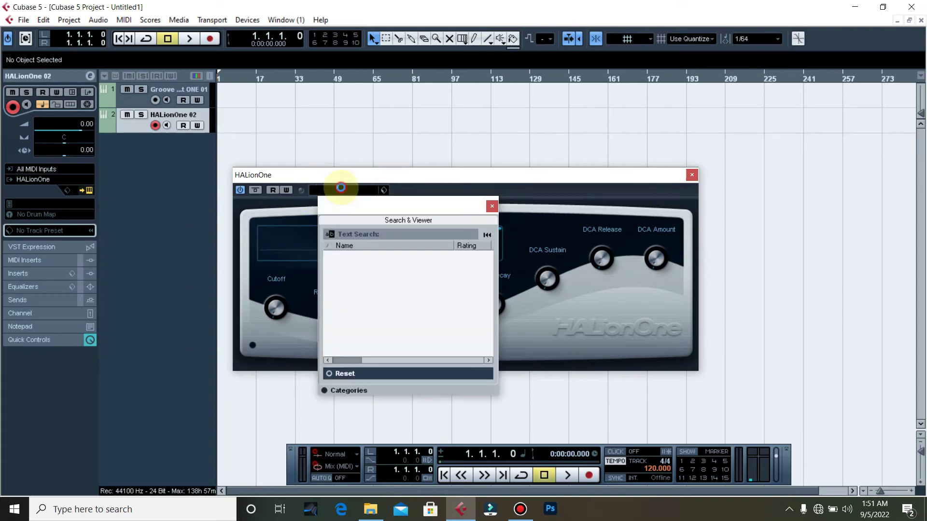
pyautogui.scroll(-2, 372, 256)
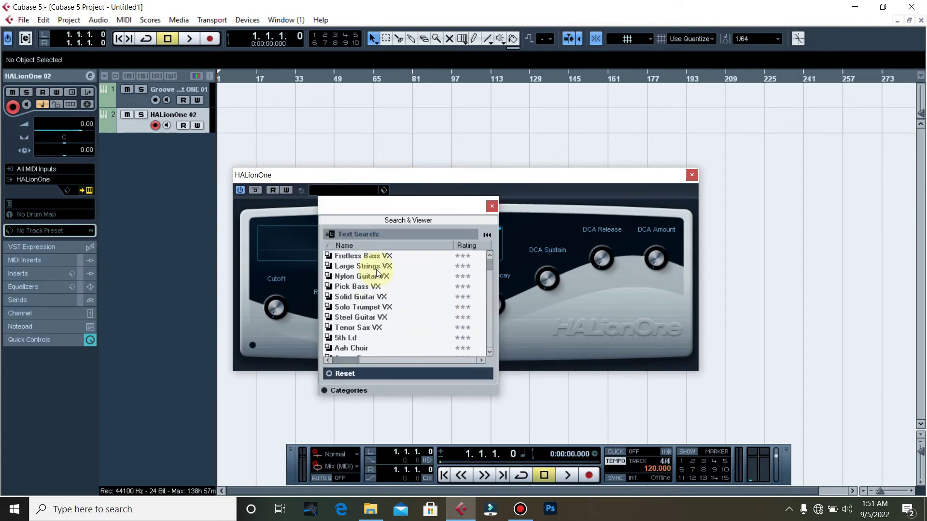
pyautogui.scroll(2, 373, 256)
pyautogui.scroll(-4, 380, 279)
pyautogui.scroll(-3, 380, 275)
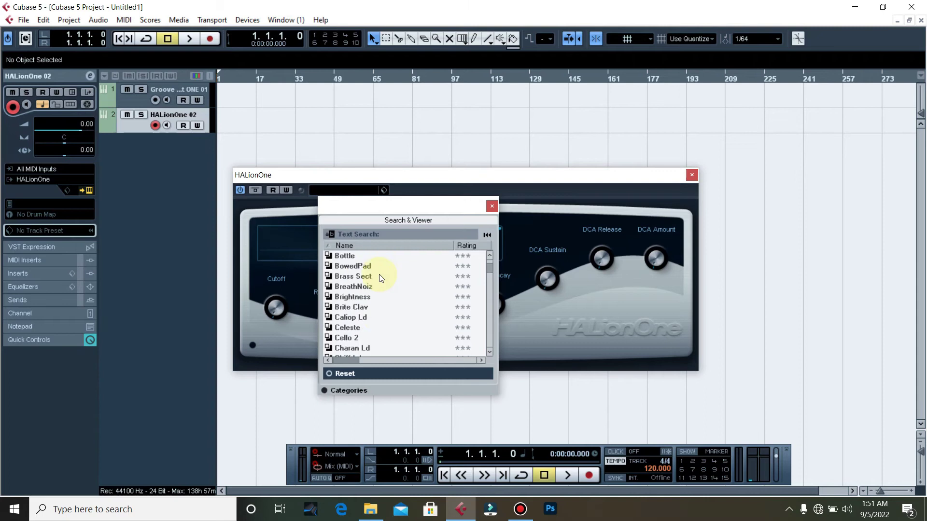
pyautogui.scroll(-3, 380, 275)
pyautogui.scroll(-3, 380, 276)
pyautogui.scroll(-3, 379, 276)
pyautogui.scroll(-3, 379, 275)
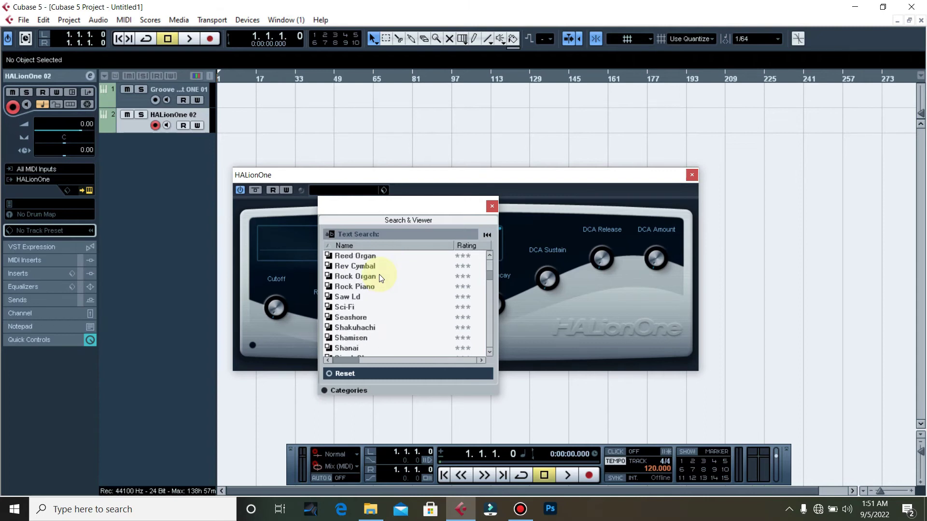
pyautogui.scroll(-3, 378, 274)
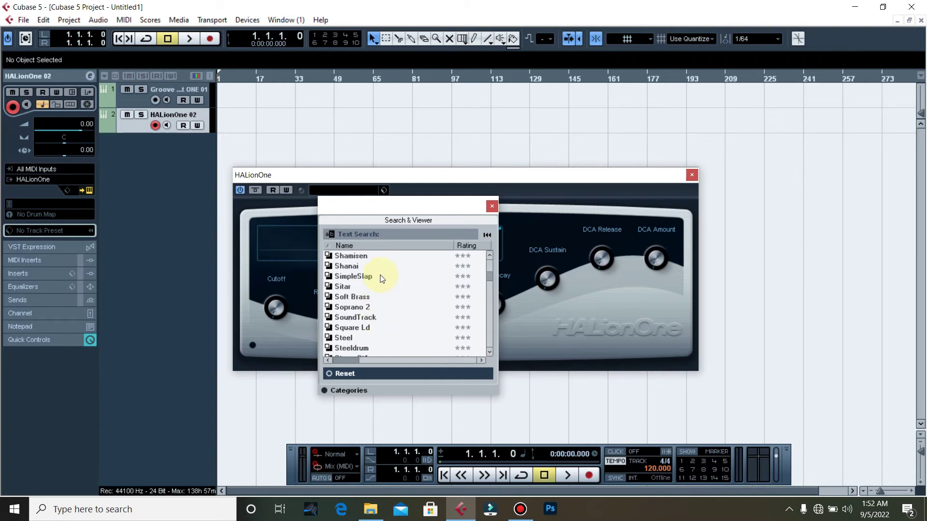
pyautogui.scroll(-1, 381, 275)
pyautogui.scroll(-3, 380, 275)
pyautogui.scroll(-3, 380, 274)
pyautogui.scroll(-3, 380, 275)
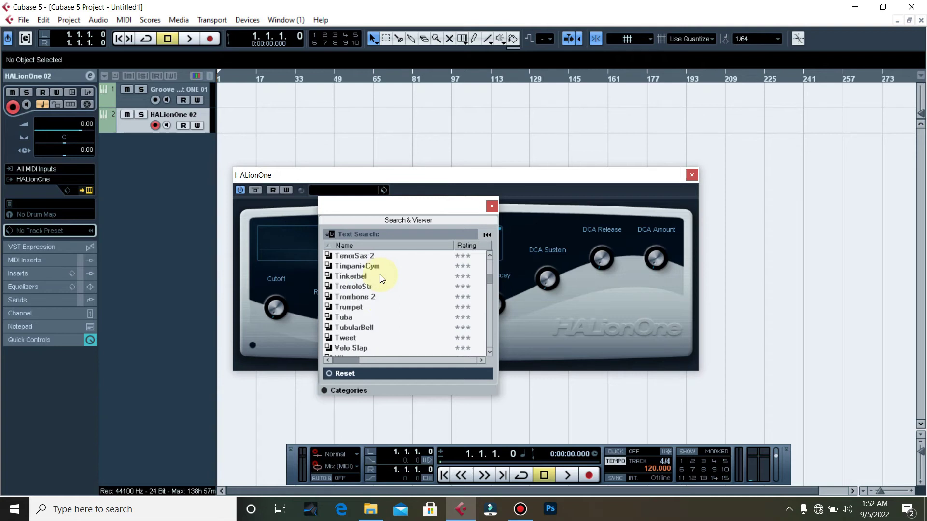
pyautogui.scroll(-3, 380, 275)
pyautogui.scroll(6, 380, 275)
pyautogui.scroll(3, 380, 274)
pyautogui.scroll(3, 380, 275)
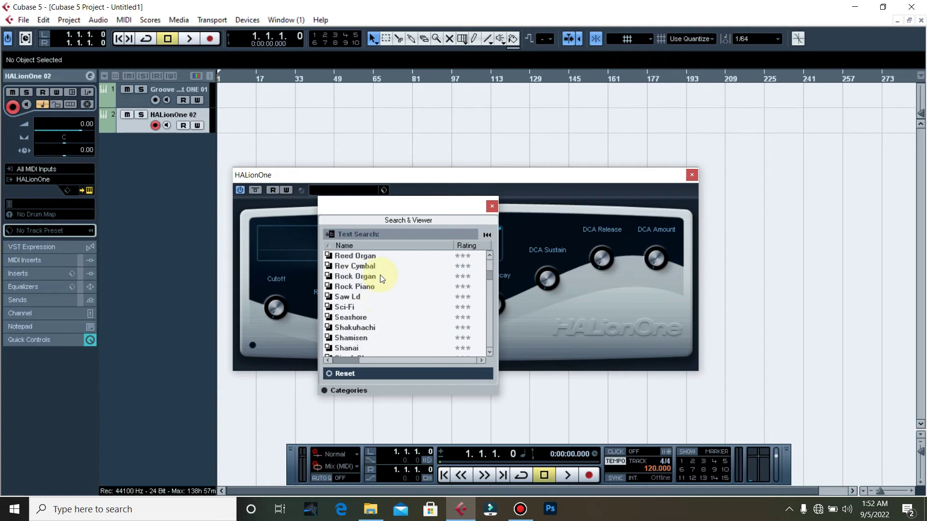
pyautogui.scroll(3, 380, 275)
pyautogui.scroll(1, 380, 275)
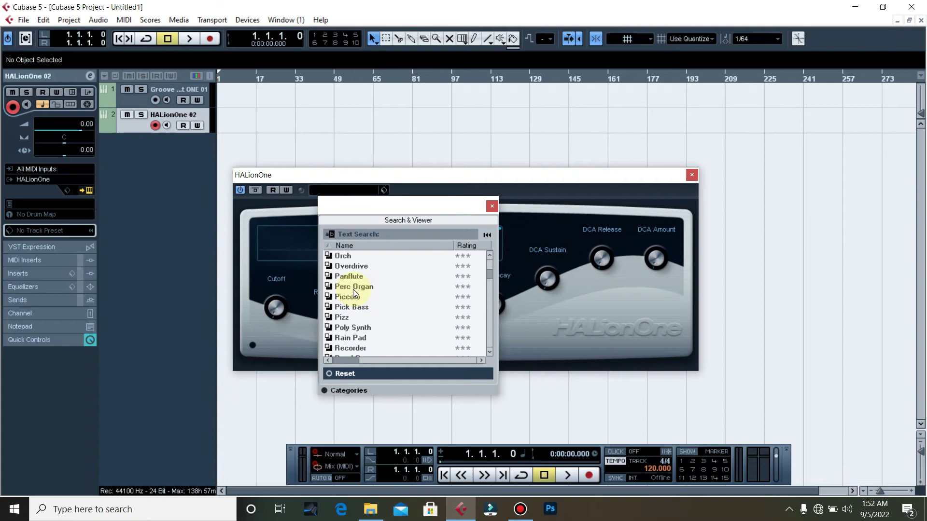
pyautogui.scroll(2, 353, 289)
pyautogui.scroll(6, 353, 289)
pyautogui.scroll(-2, 353, 289)
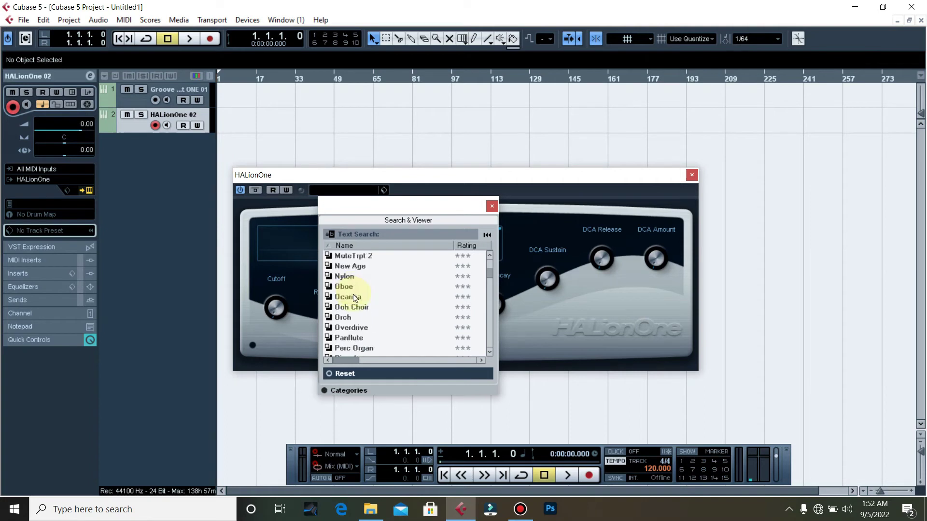
pyautogui.doubleClick(353, 296)
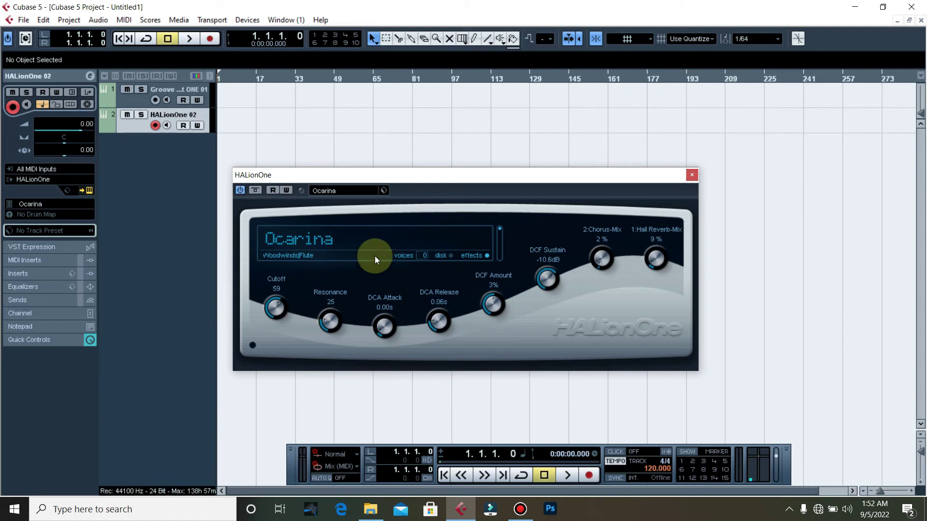
# Step: Close the HALionOne panel and start another instrument track with Browse Presets enabled
pyautogui.click(691, 174)
pyautogui.rightClick(179, 158)
pyautogui.click(213, 181)
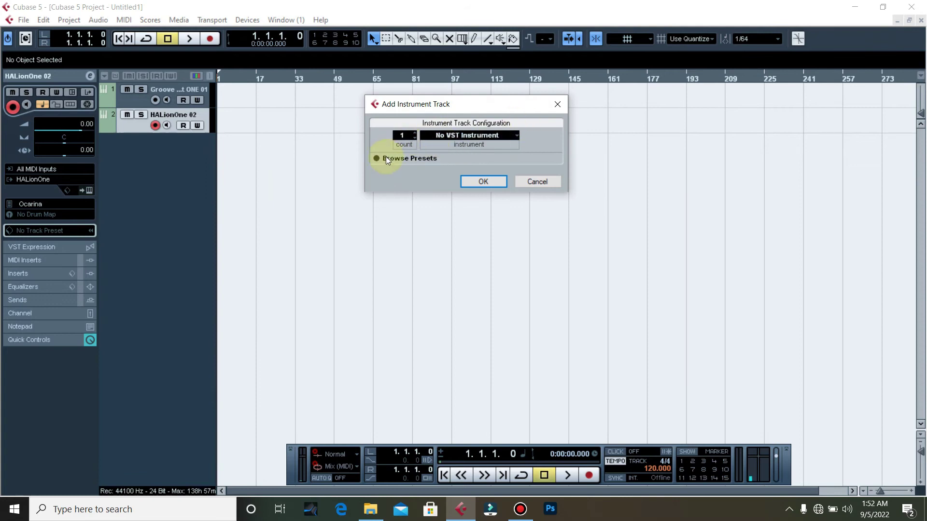
pyautogui.click(386, 156)
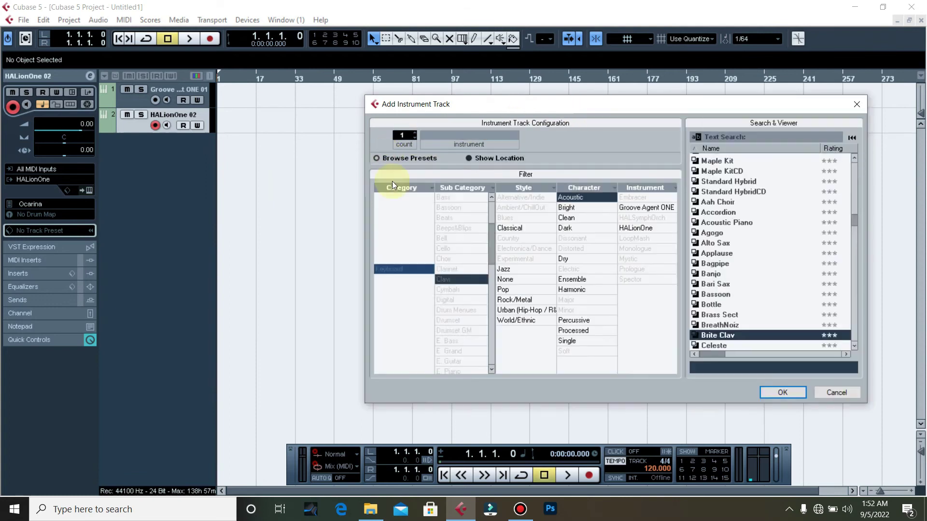
# Step: Reset the preset filter and bring up the attribute choices for the first filter column
pyautogui.click(850, 138)
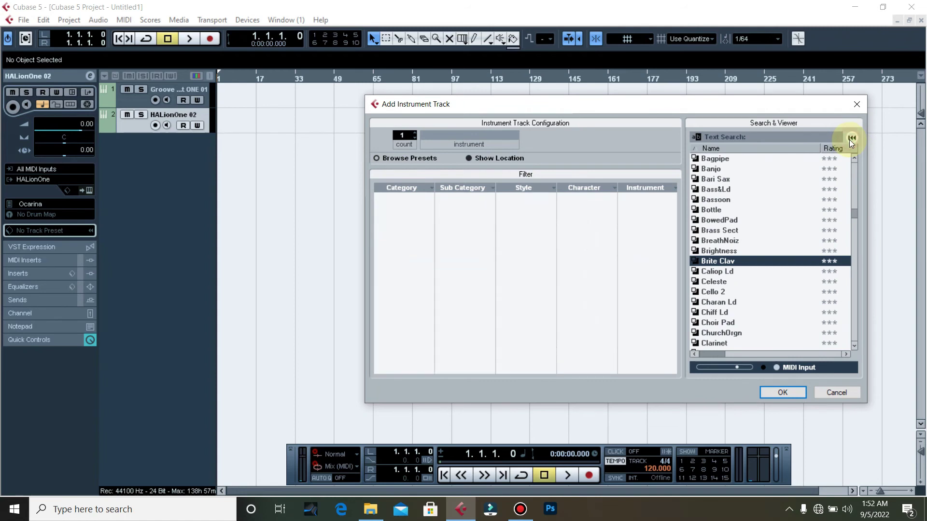
pyautogui.click(849, 138)
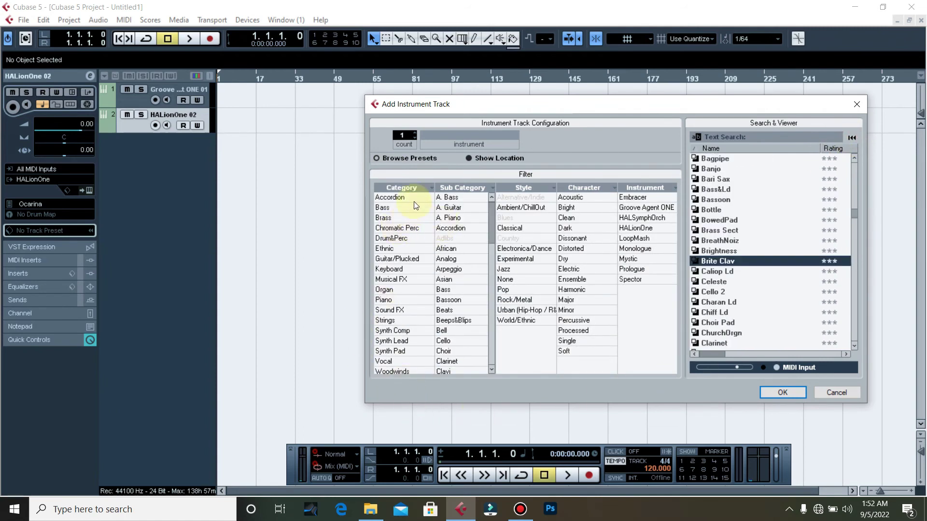
pyautogui.click(404, 187)
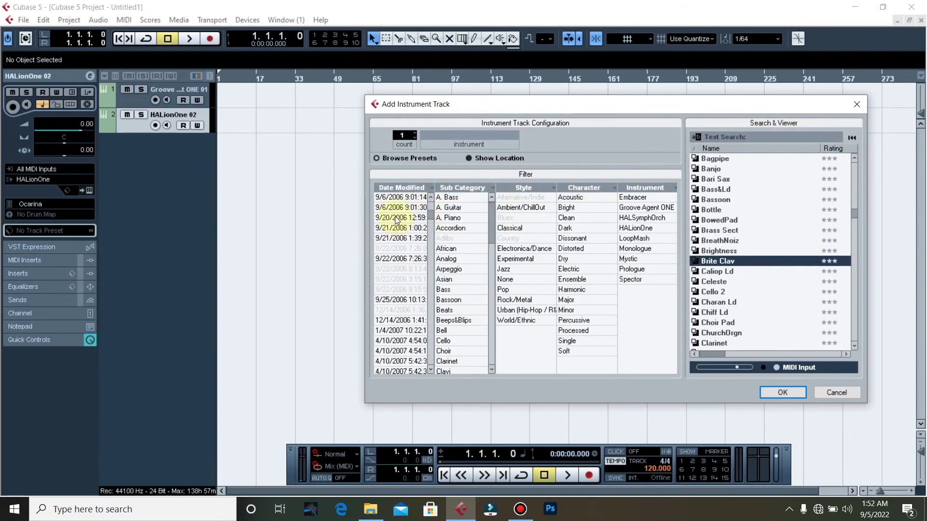
pyautogui.click(414, 189)
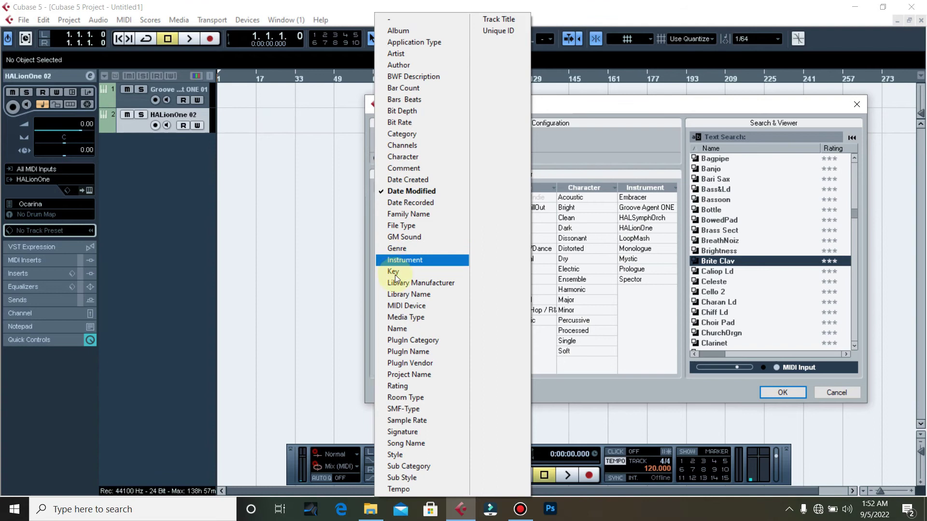
# Step: Switch the first filter column to Instrument, then back to Category
pyautogui.click(401, 261)
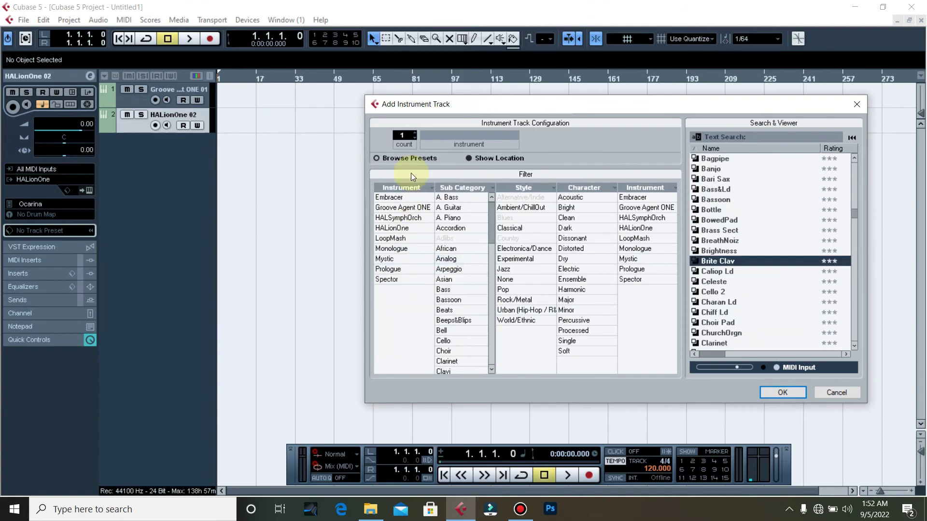
pyautogui.click(403, 188)
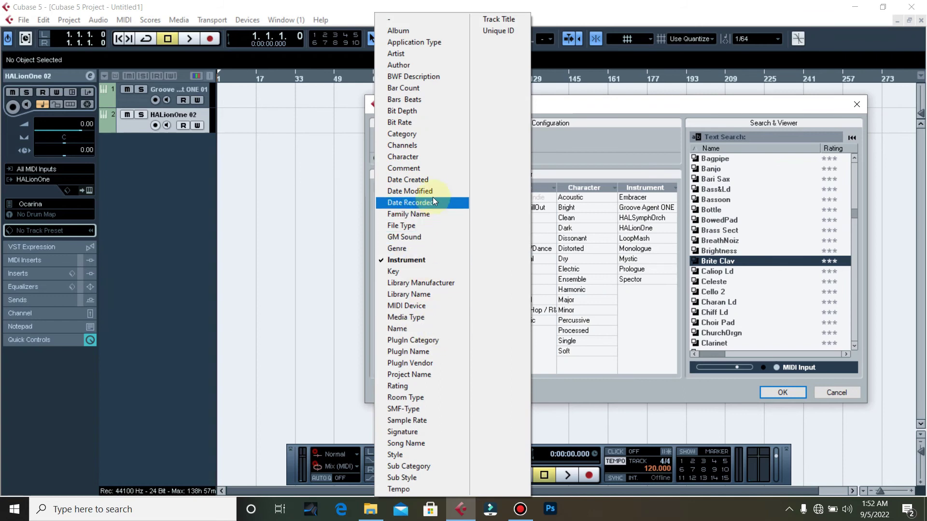
pyautogui.click(442, 136)
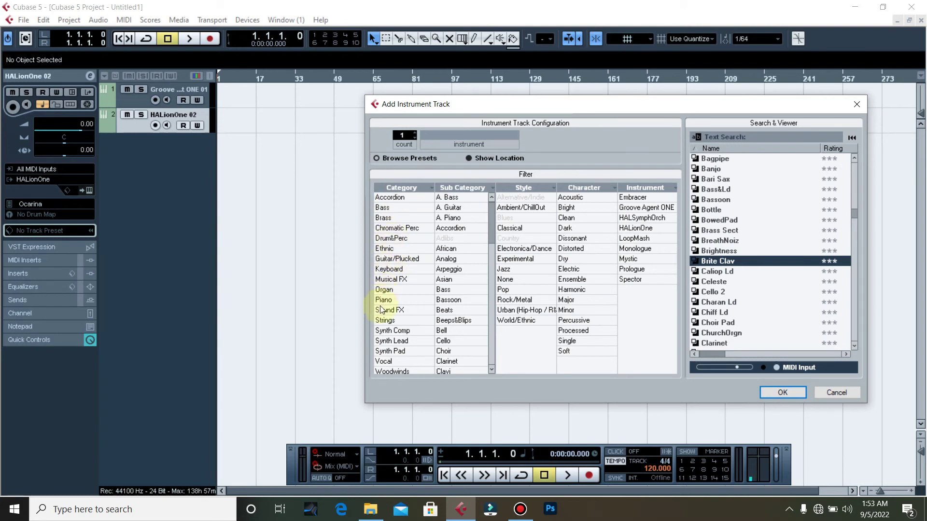
pyautogui.scroll(-1, 384, 319)
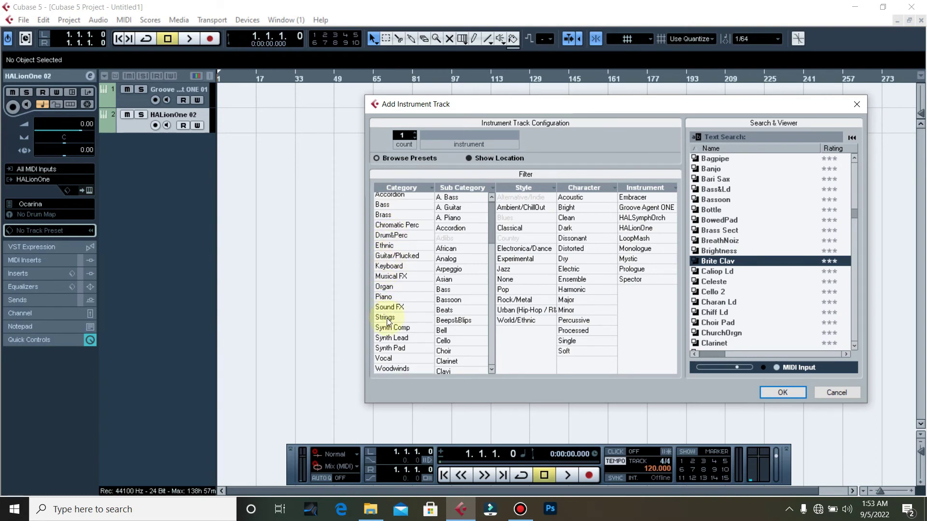
# Step: Filter to Synth Pad / Digital / Ambient-ChillOut and create a track with the 'lonely journey' preset
pyautogui.click(405, 348)
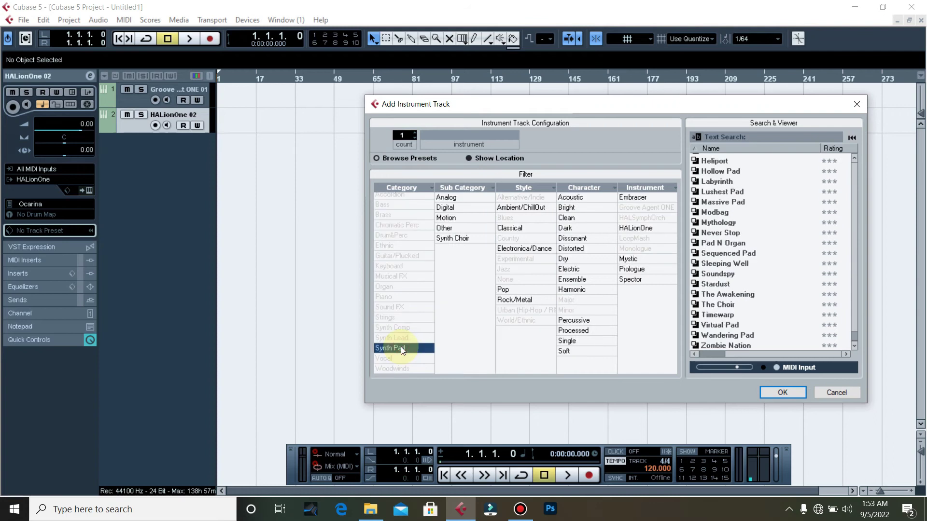
pyautogui.click(455, 207)
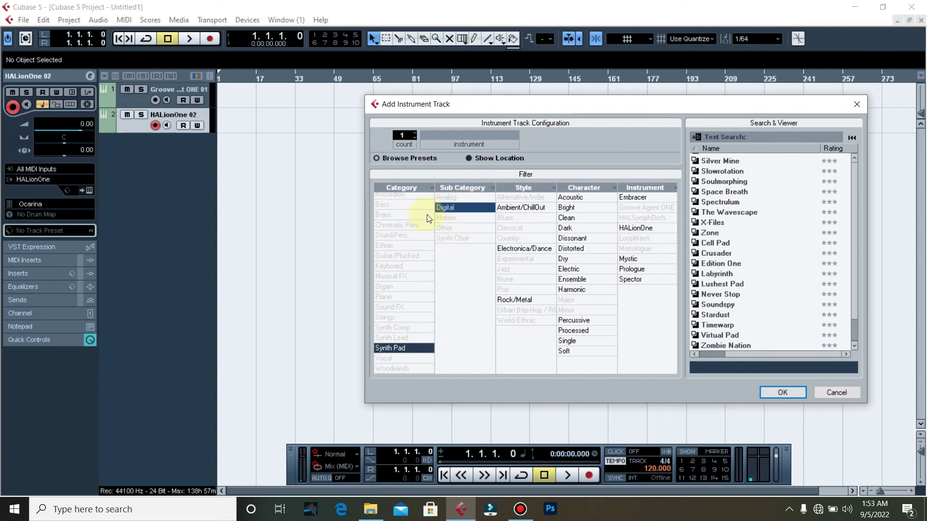
pyautogui.click(542, 209)
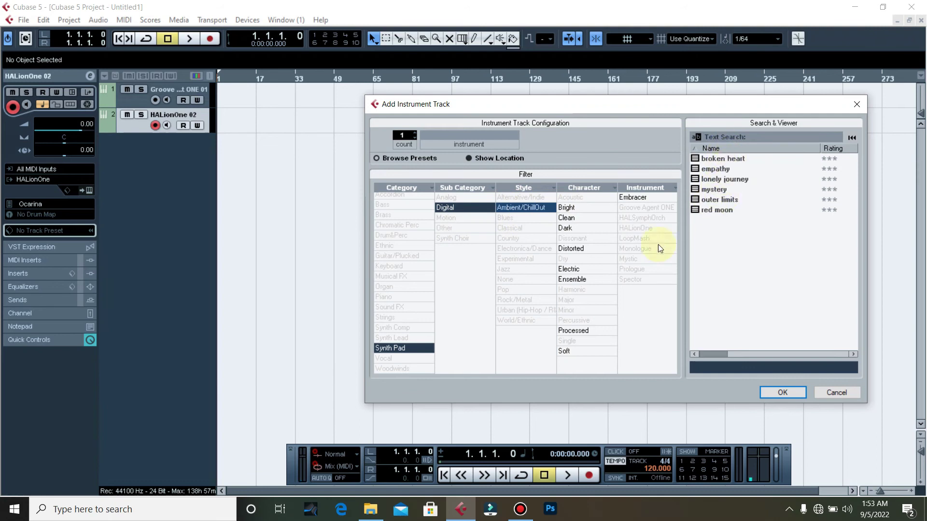
pyautogui.click(739, 180)
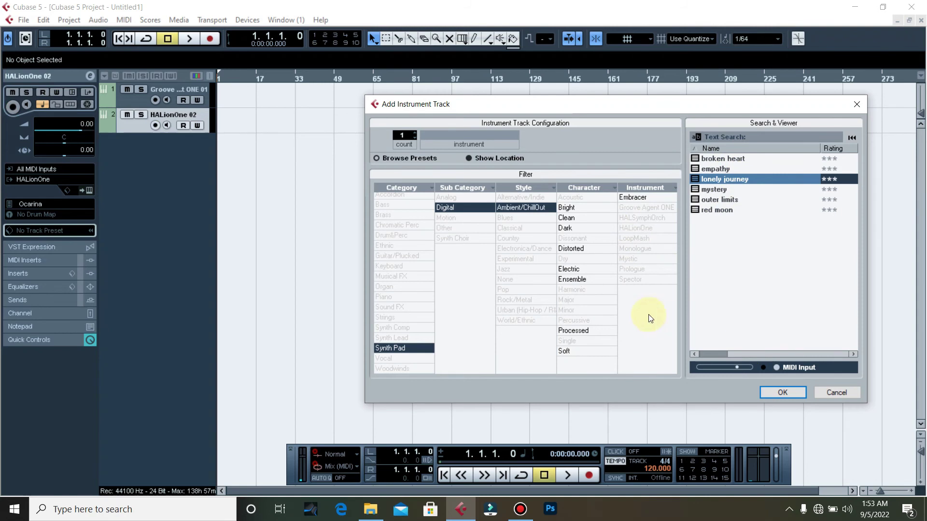
pyautogui.click(783, 393)
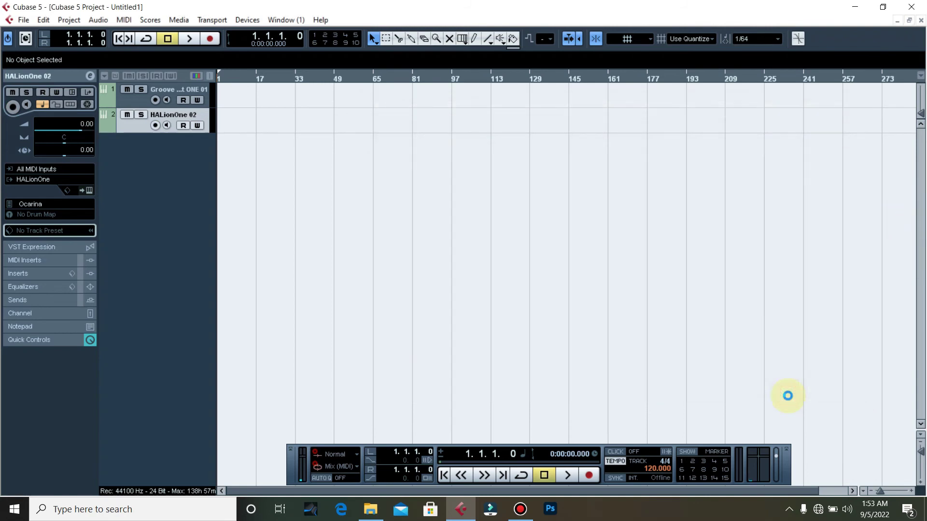
# Step: Start adding another instrument track and reset the preset filter
pyautogui.rightClick(182, 182)
pyautogui.click(218, 205)
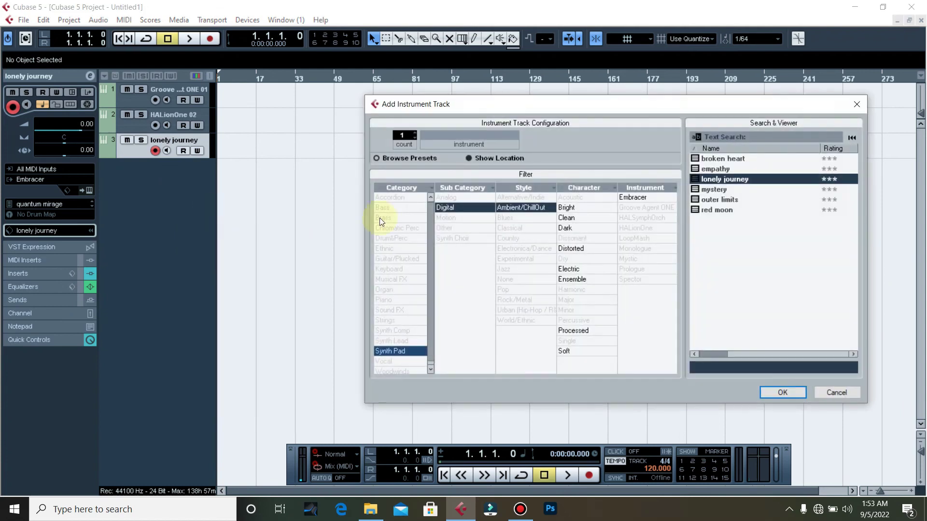
pyautogui.click(852, 138)
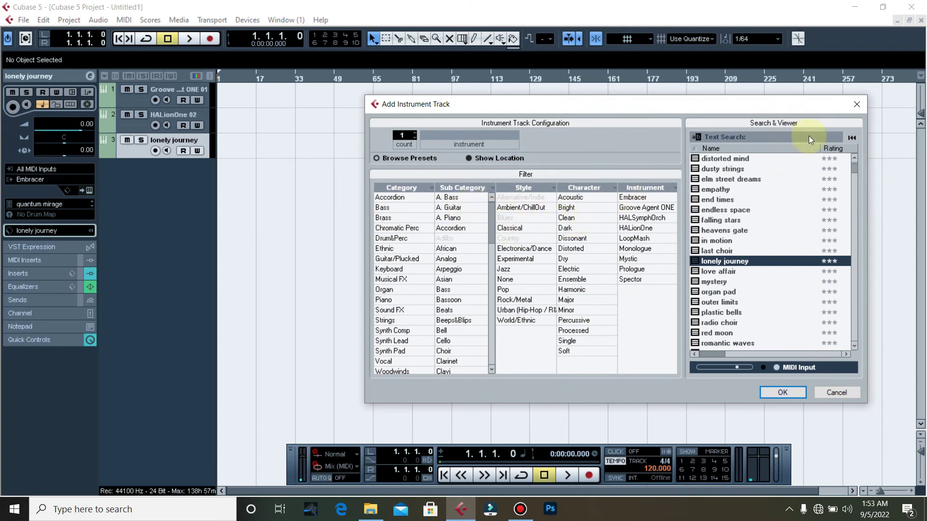
pyautogui.click(850, 138)
# Step: Browse the Dissonant and Asian filters, then create Instrument Track 04 with no preset
pyautogui.click(569, 239)
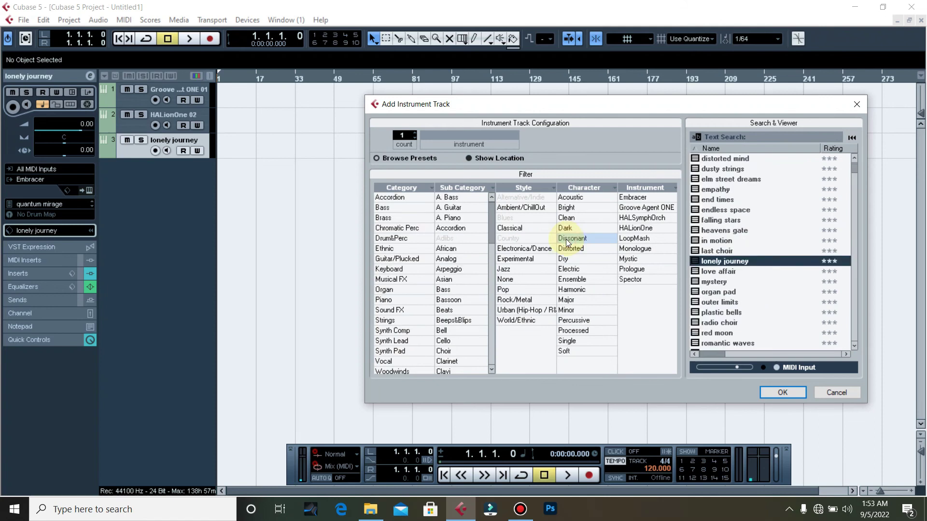
pyautogui.scroll(2, 736, 211)
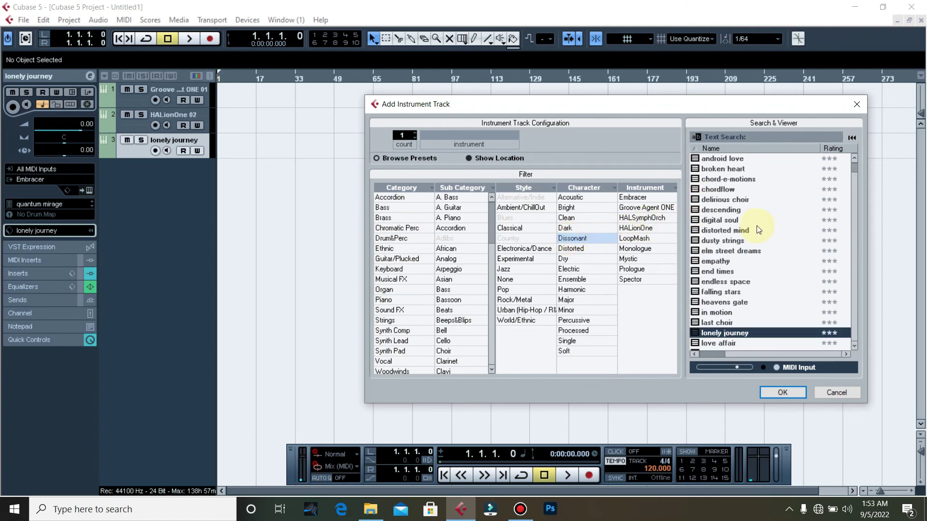
pyautogui.scroll(-5, 753, 181)
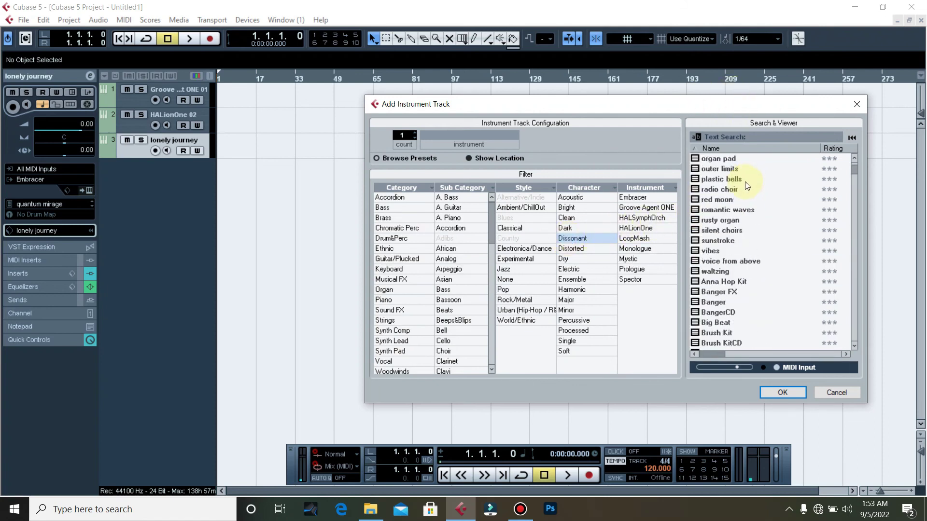
pyautogui.scroll(4, 739, 196)
pyautogui.click(451, 278)
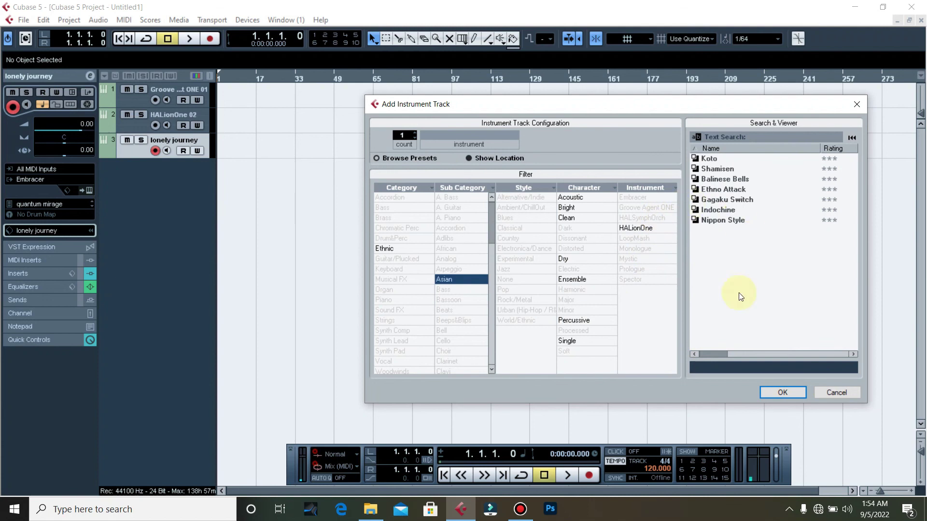
pyautogui.click(784, 393)
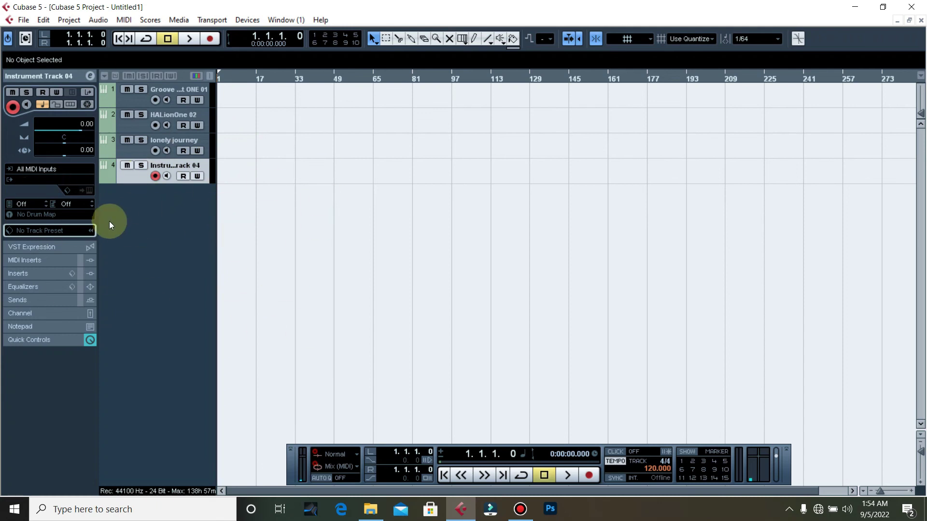
pyautogui.rightClick(157, 222)
pyautogui.click(134, 214)
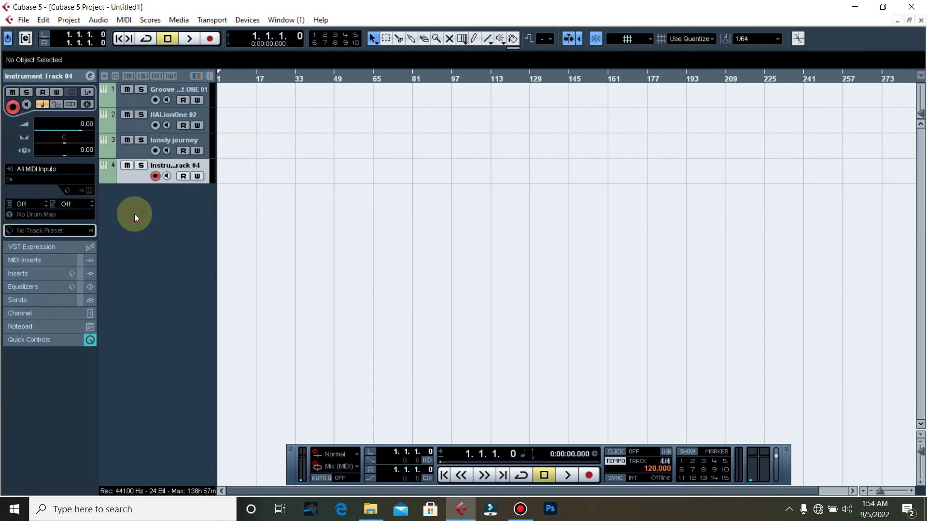
pyautogui.rightClick(156, 208)
pyautogui.click(135, 240)
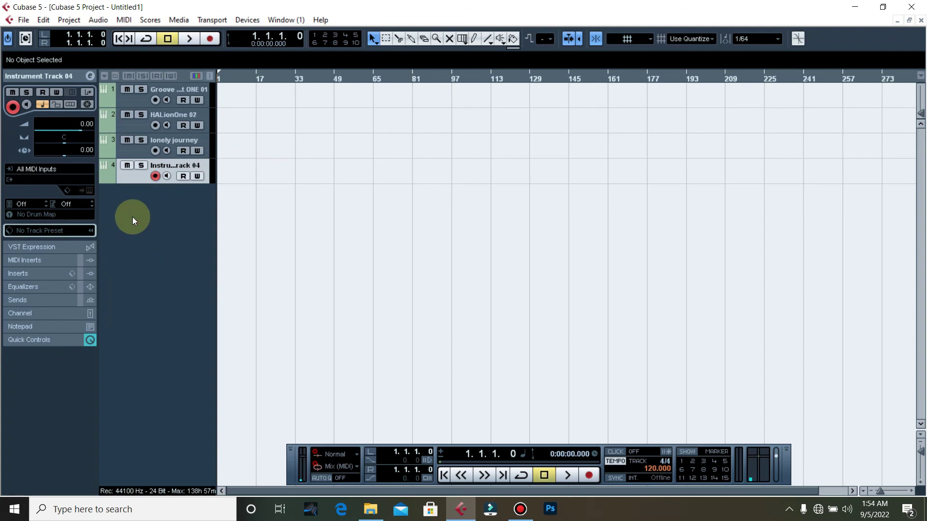